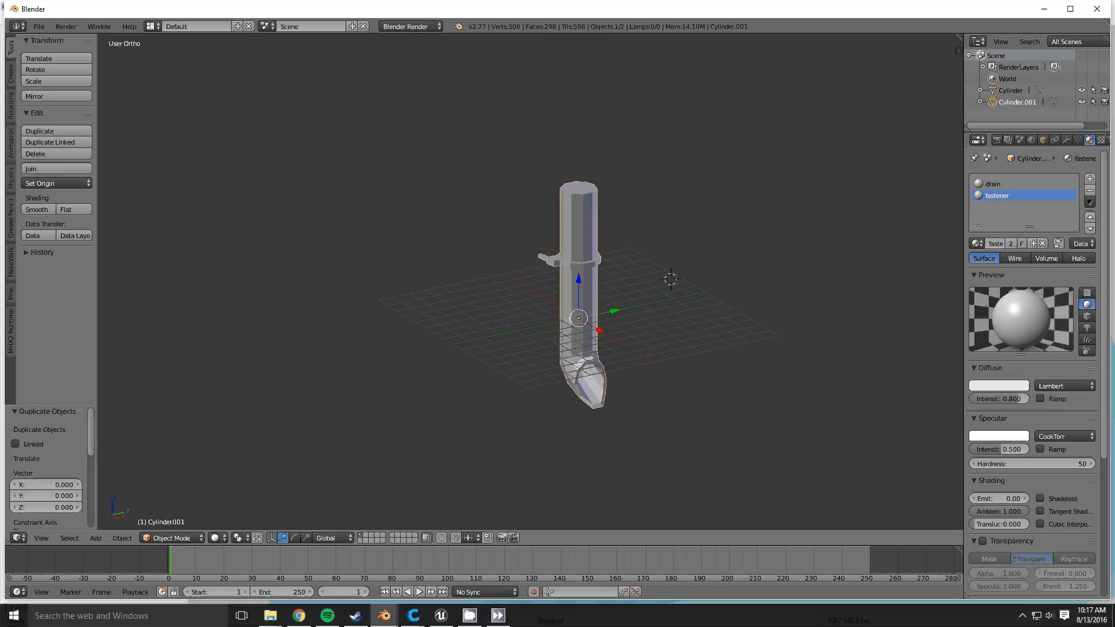
Rename the Cylinder.001 object as "high poly'" and the Cylinder object as "low polyu"
double_click(1034, 103)
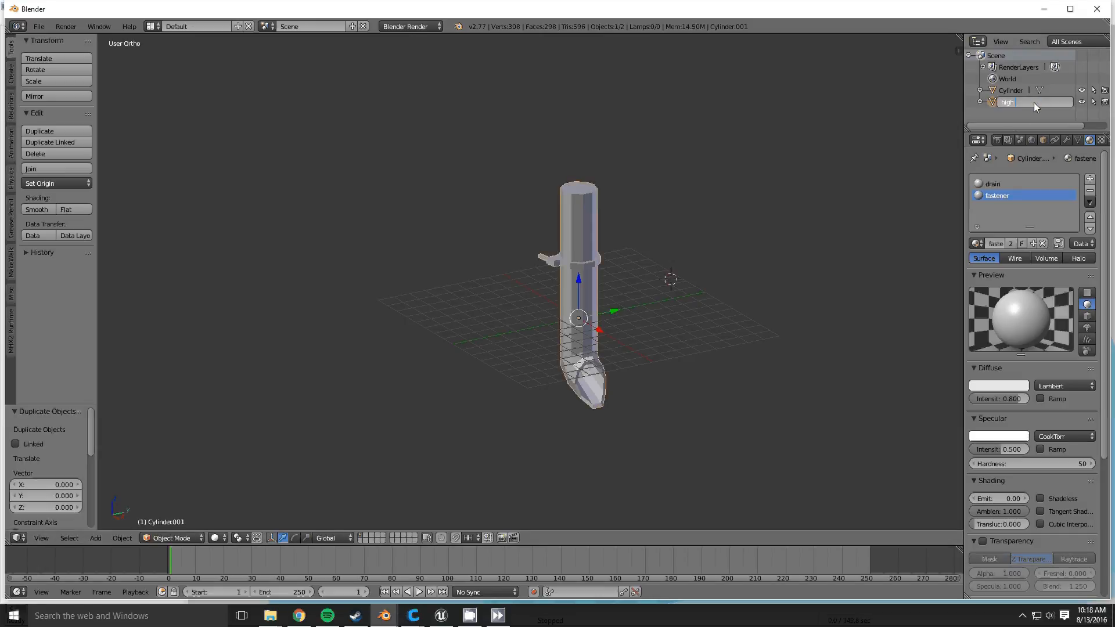
type("high poly")
key("Return")
left_click(1012, 90)
double_click(1012, 90)
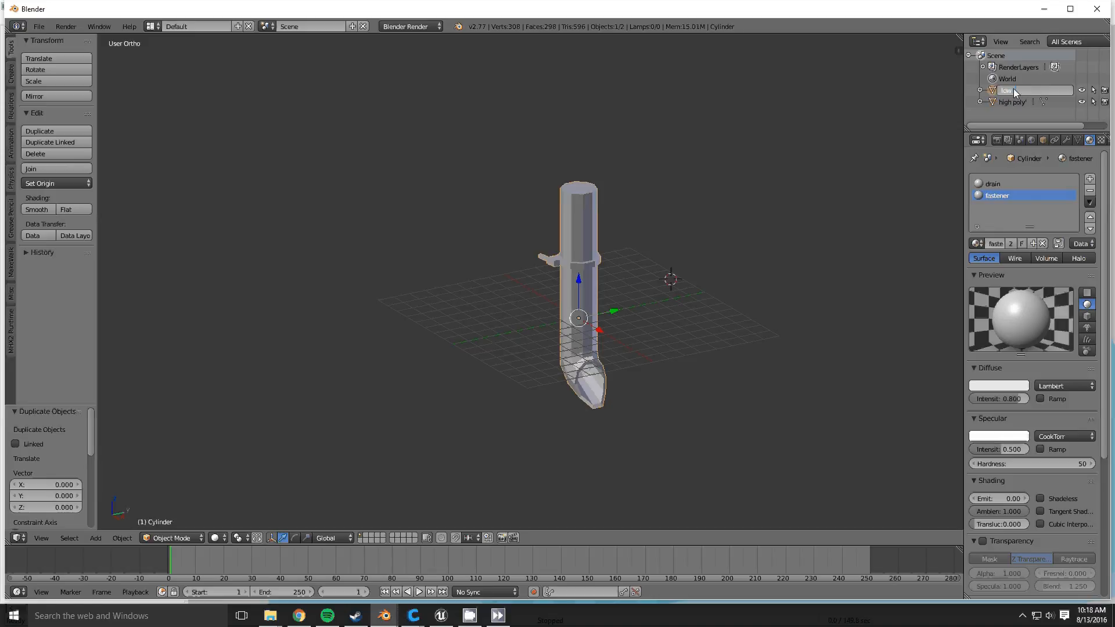
type("low polyu")
key("Return")
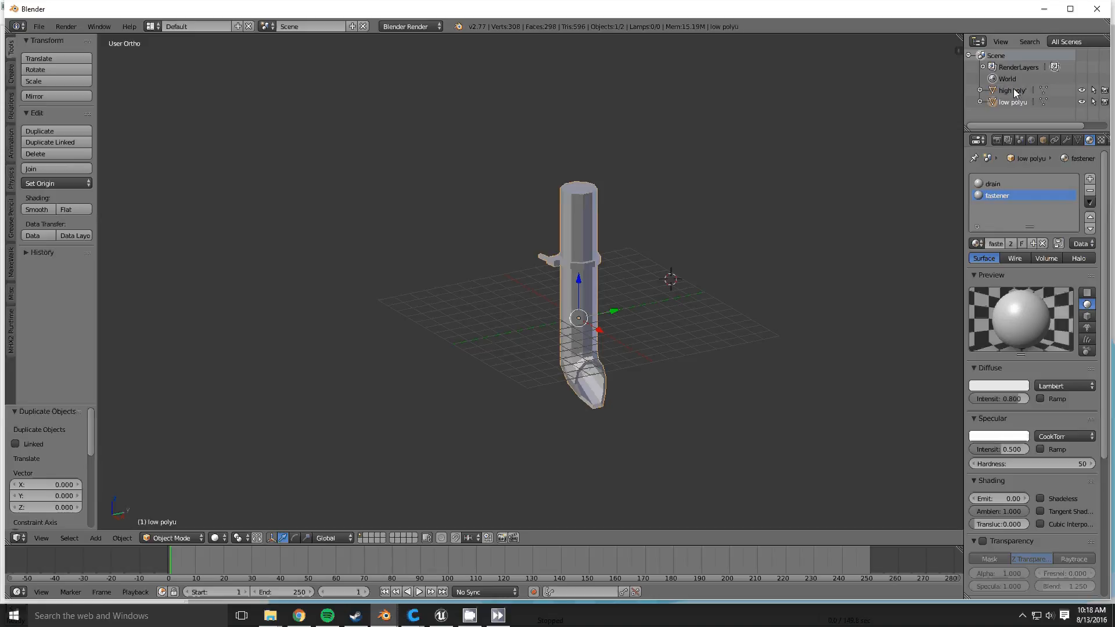
Hide the low polyu object in the scene so that only the high poly' drain pipe is shown
scroll(622, 321, "up", 3)
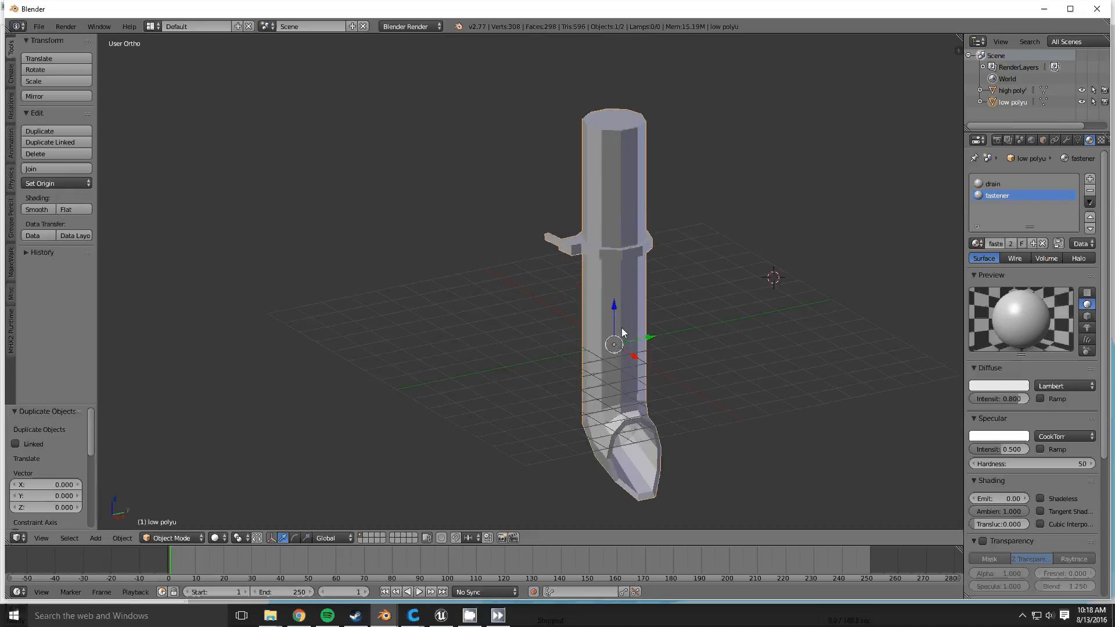
middle_click_drag(622, 332, 626, 307)
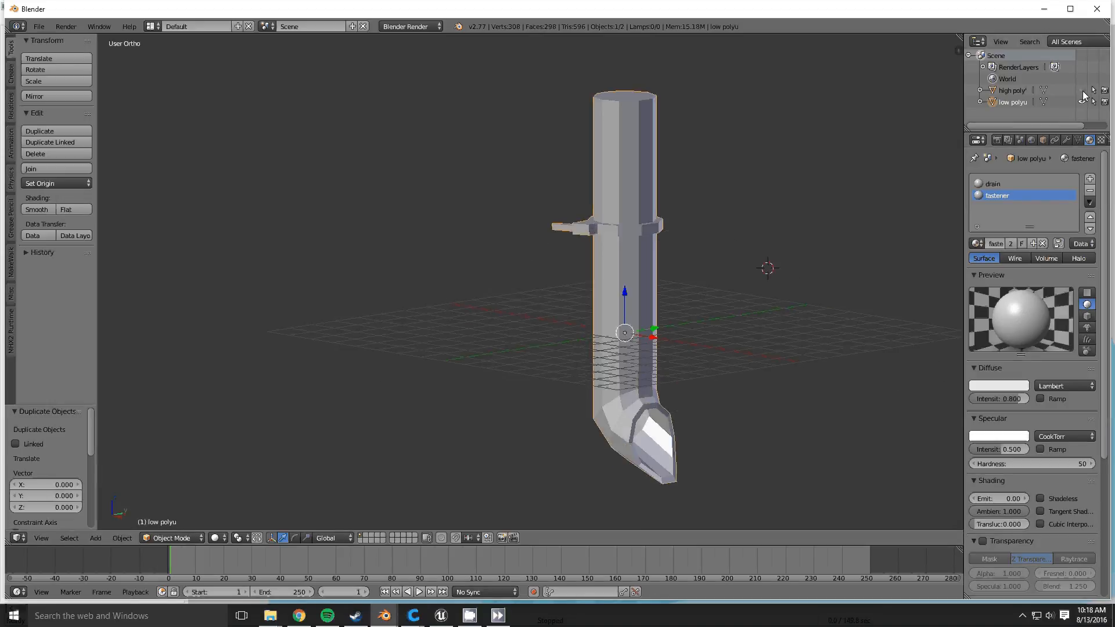
left_click(1083, 101)
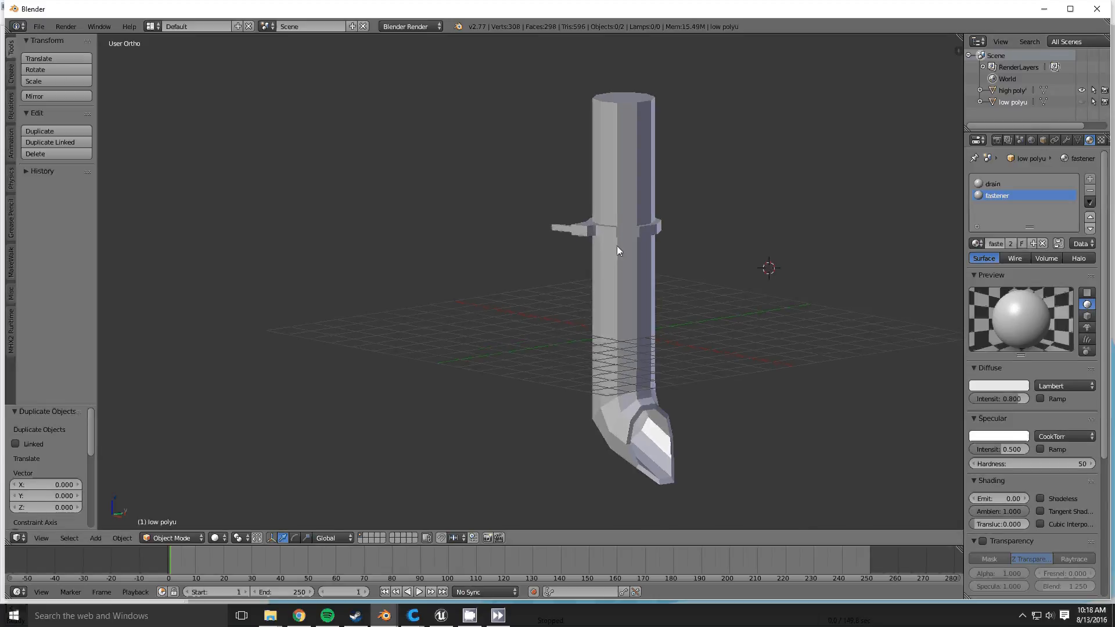
middle_click_drag(617, 246, 667, 251)
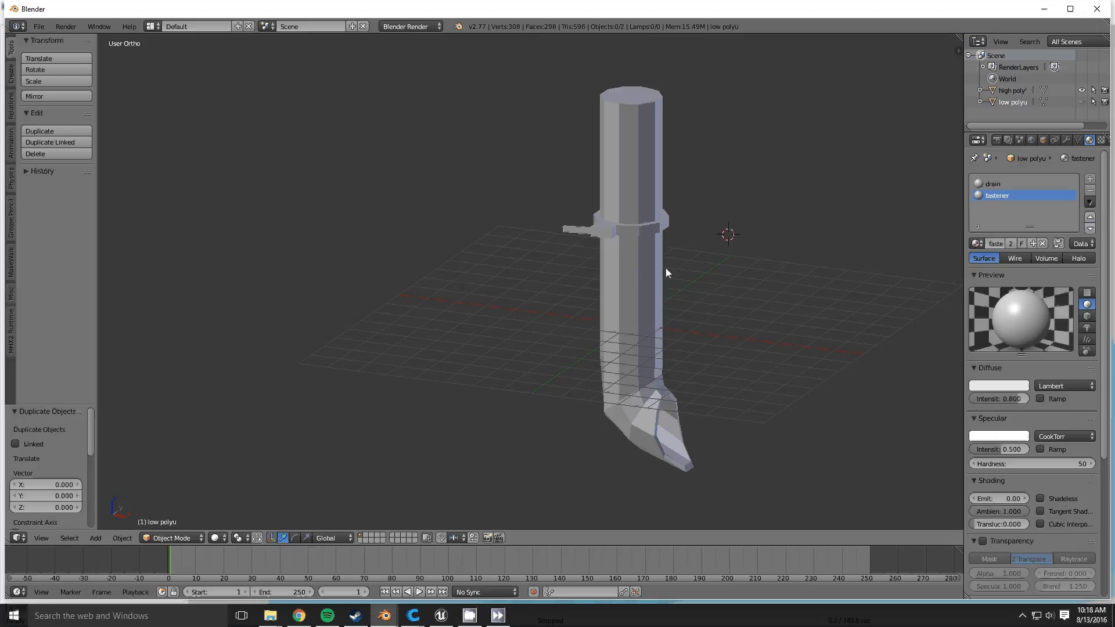
Add a Subdivision Surface modifier to the high poly' drain pipe
left_click(1068, 140)
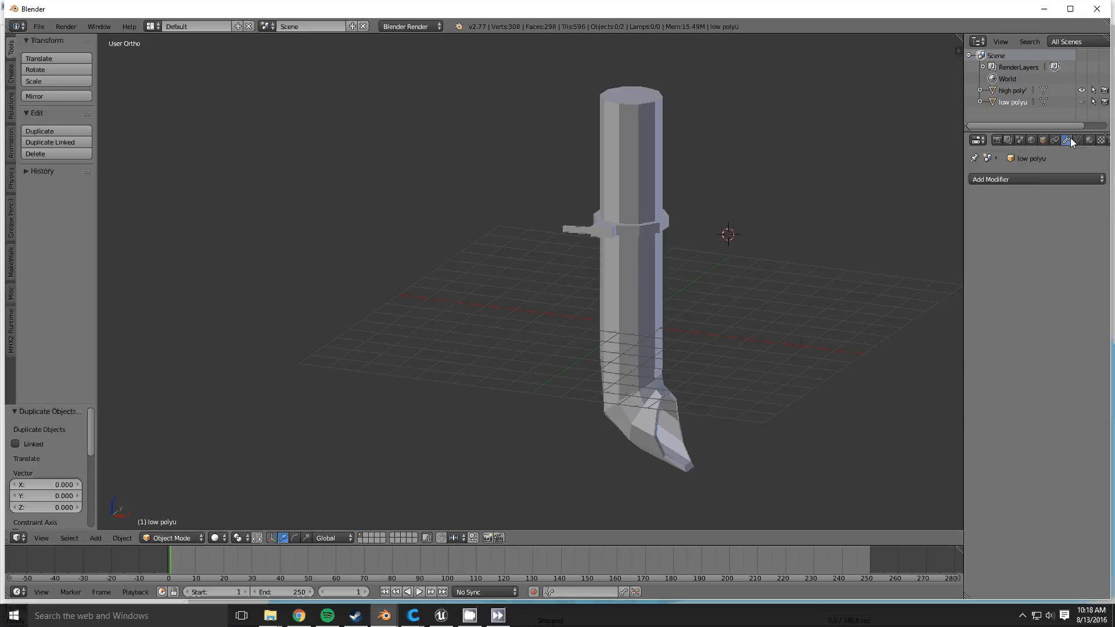
left_click(1019, 179)
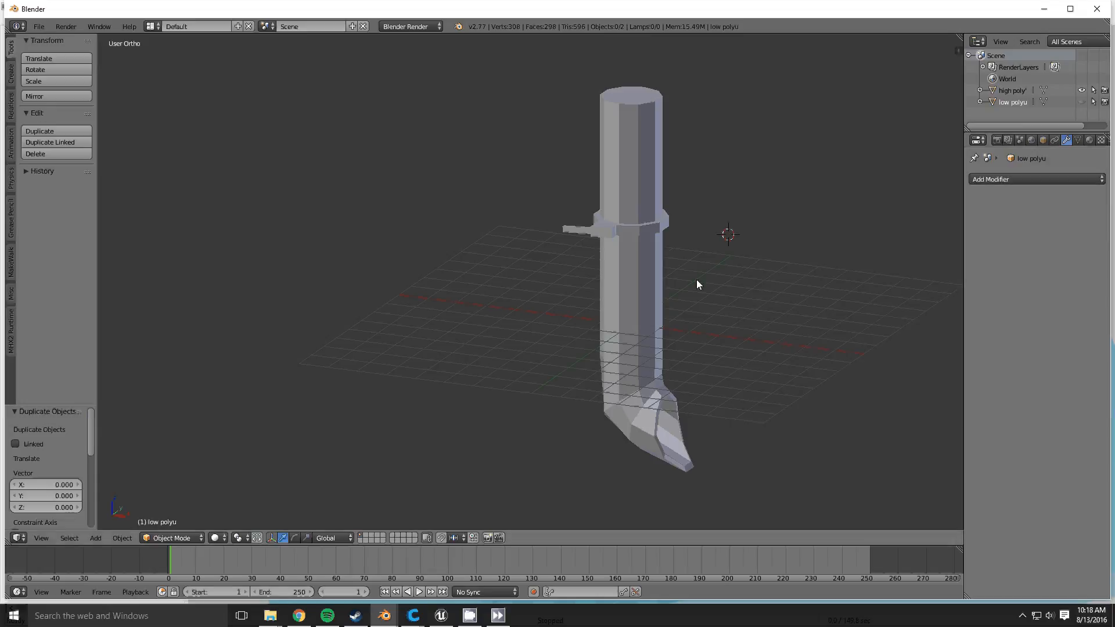
right_click(644, 285)
left_click(995, 177)
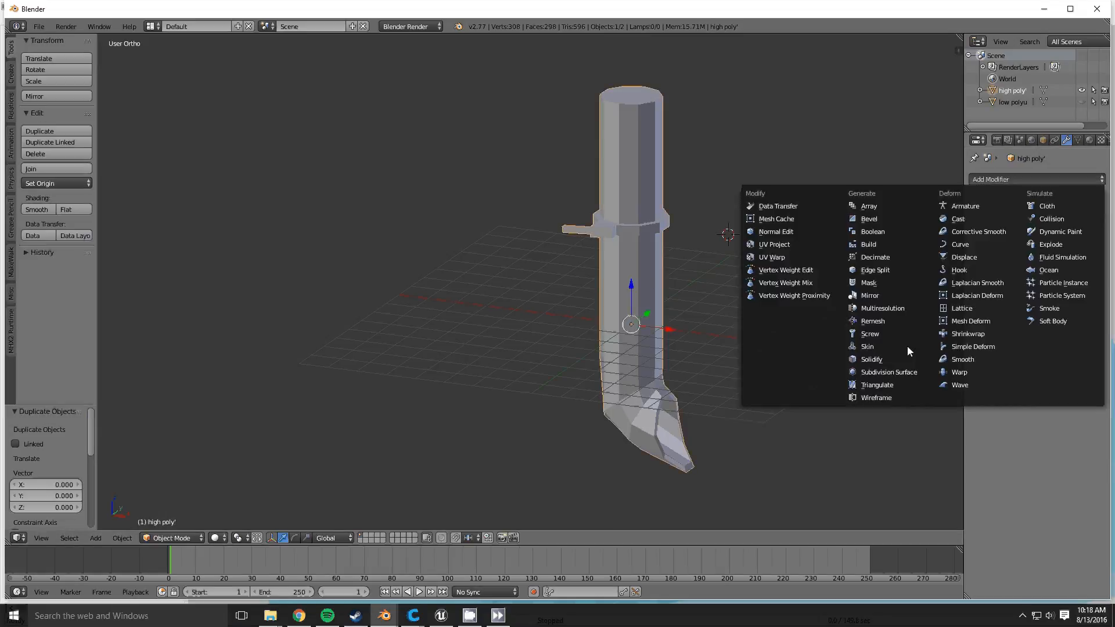
left_click(889, 375)
In Edit Mode, add a loop cut around the upper pipe section and slide it up to the pipe's top rim
key("Tab")
middle_click_drag(687, 256, 704, 291)
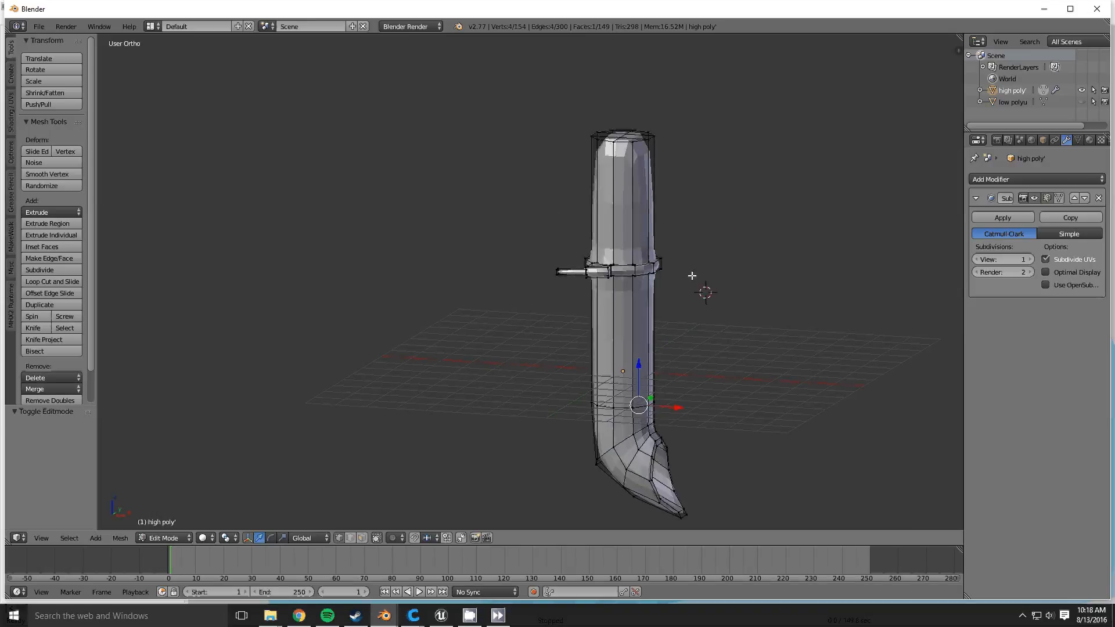
scroll(704, 291, "up", 4)
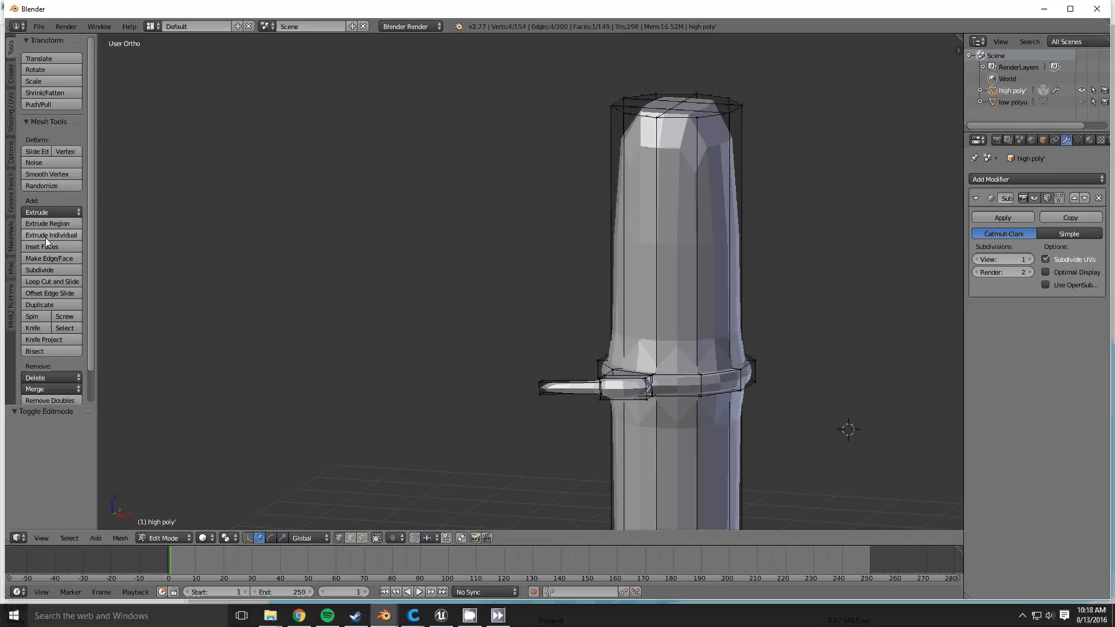
left_click(47, 281)
left_click(738, 281)
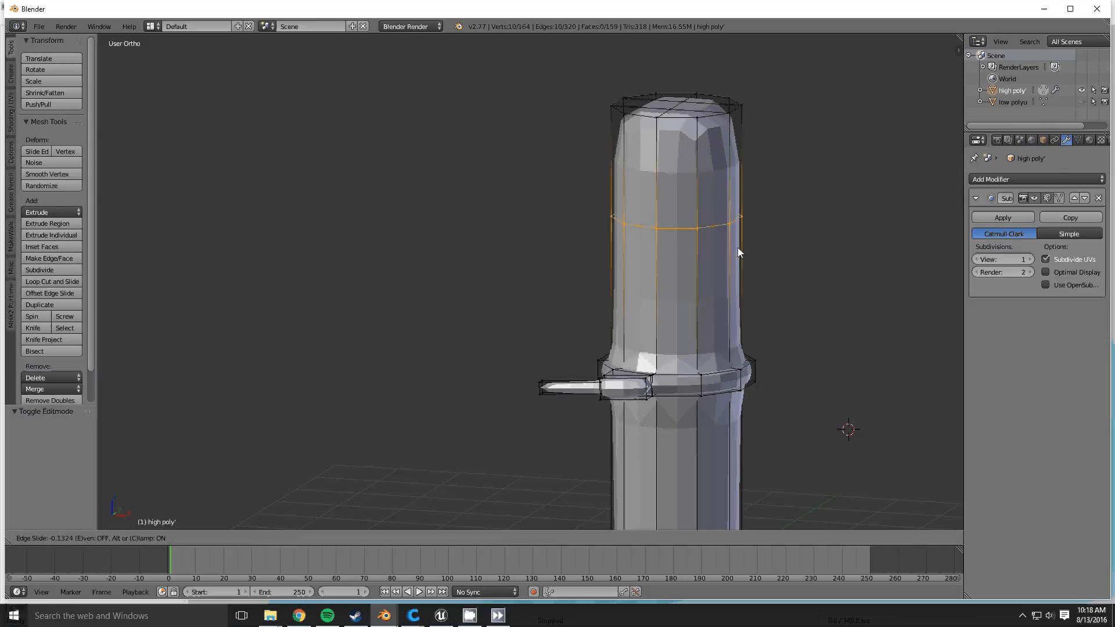
left_click(737, 155)
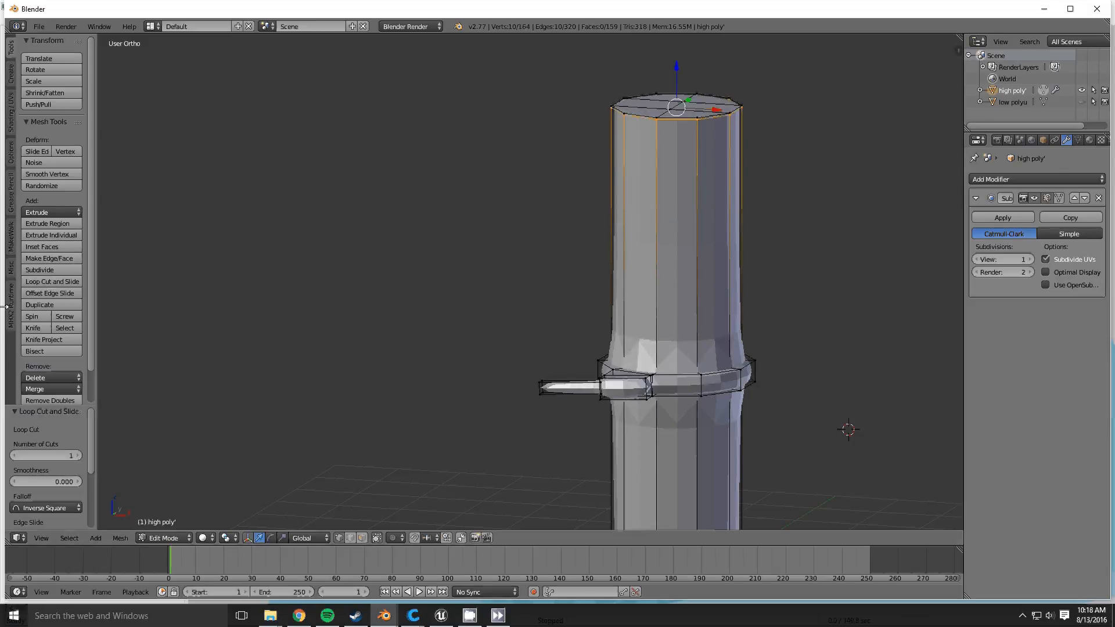
Add another loop cut around the upper pipe section and slide it down to where the pipe meets the fastener ring
left_click(36, 281)
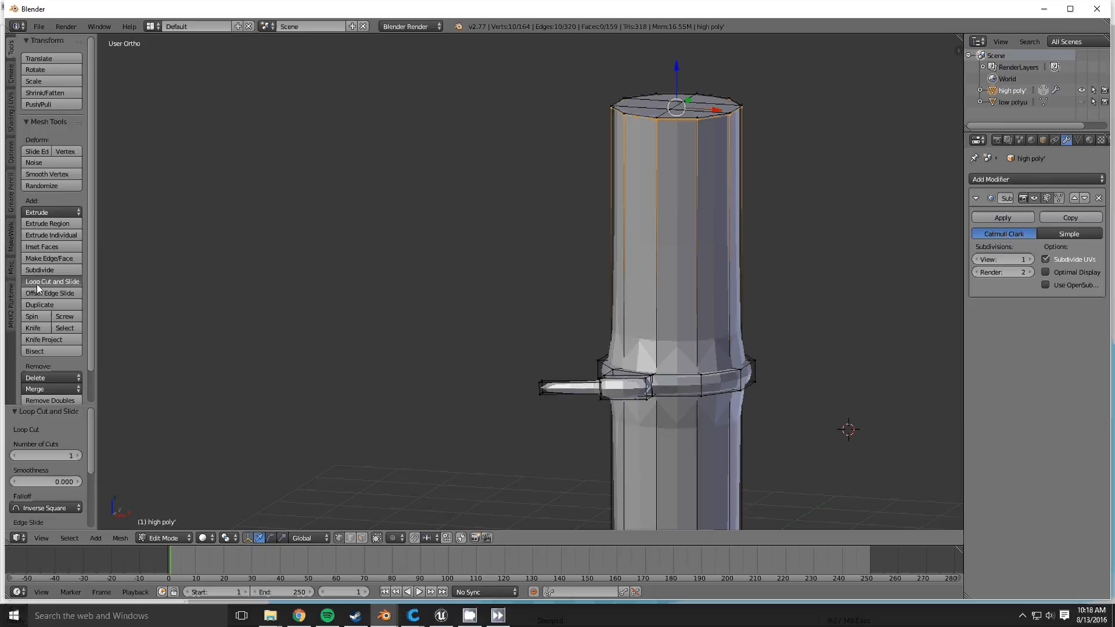
left_click(737, 263)
left_click(729, 388)
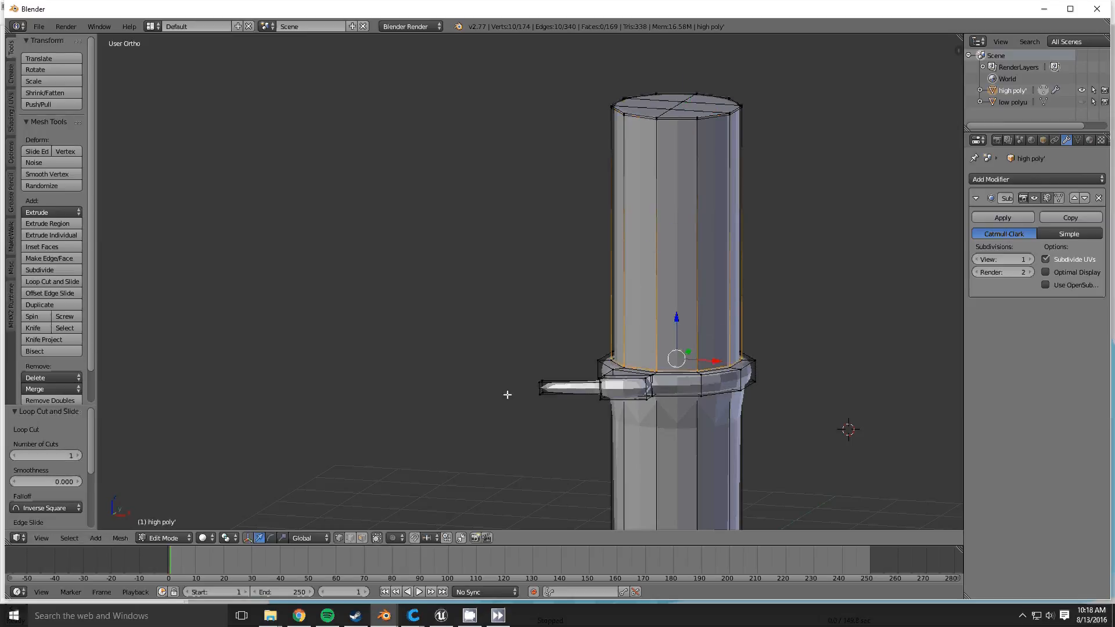
Add a loop cut running around the outer side of the fastener ring and its bracket arm
left_click(52, 282)
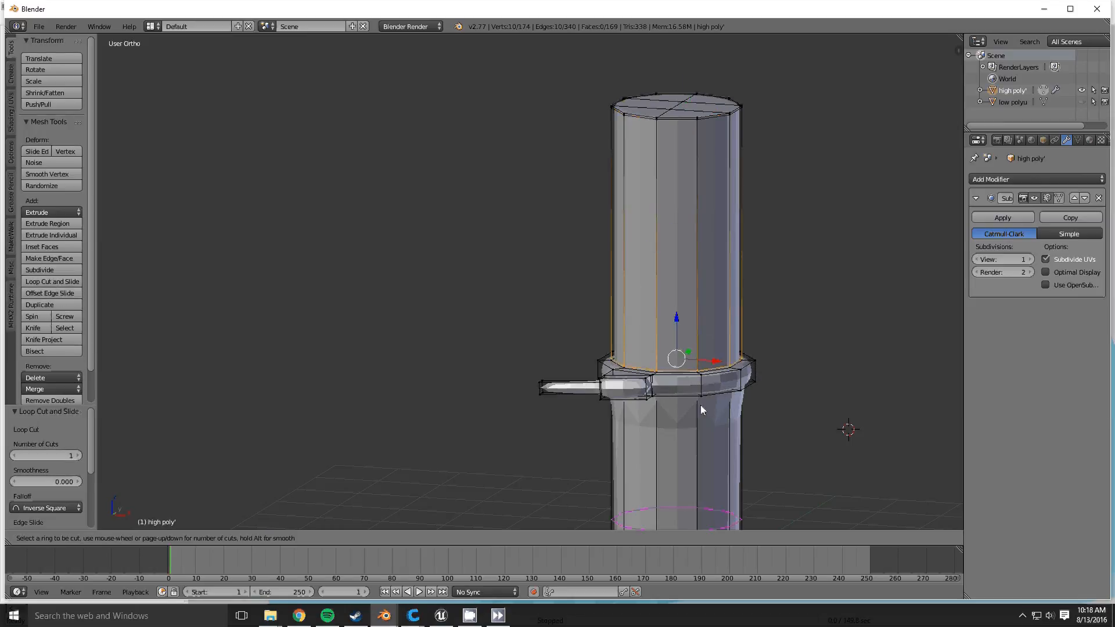
left_click(736, 381)
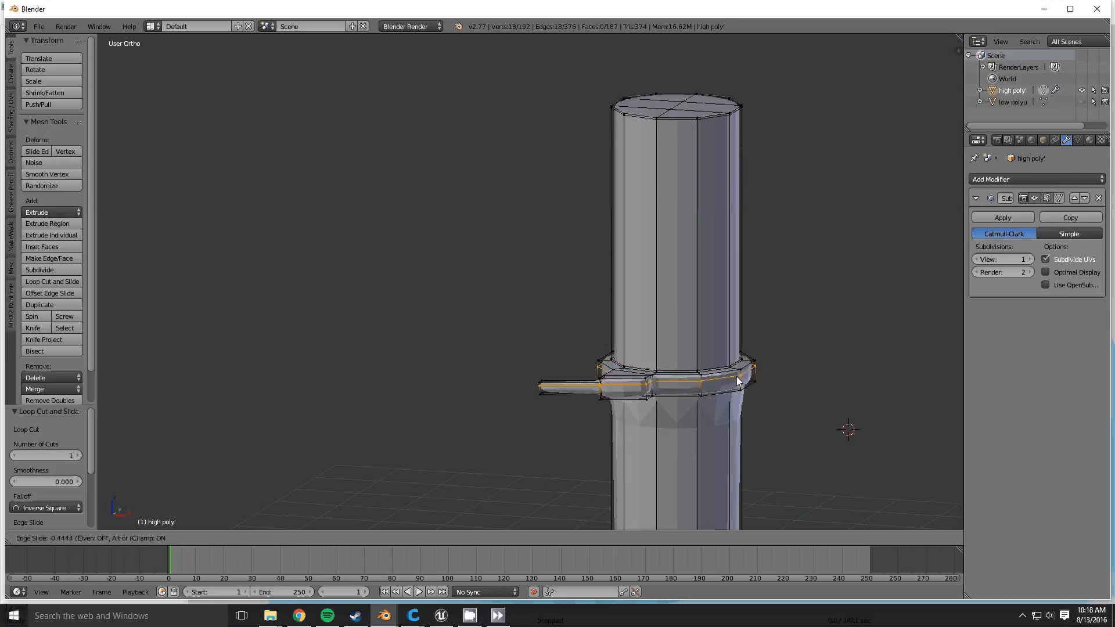
left_click(728, 381)
middle_click_drag(728, 381, 406, 244)
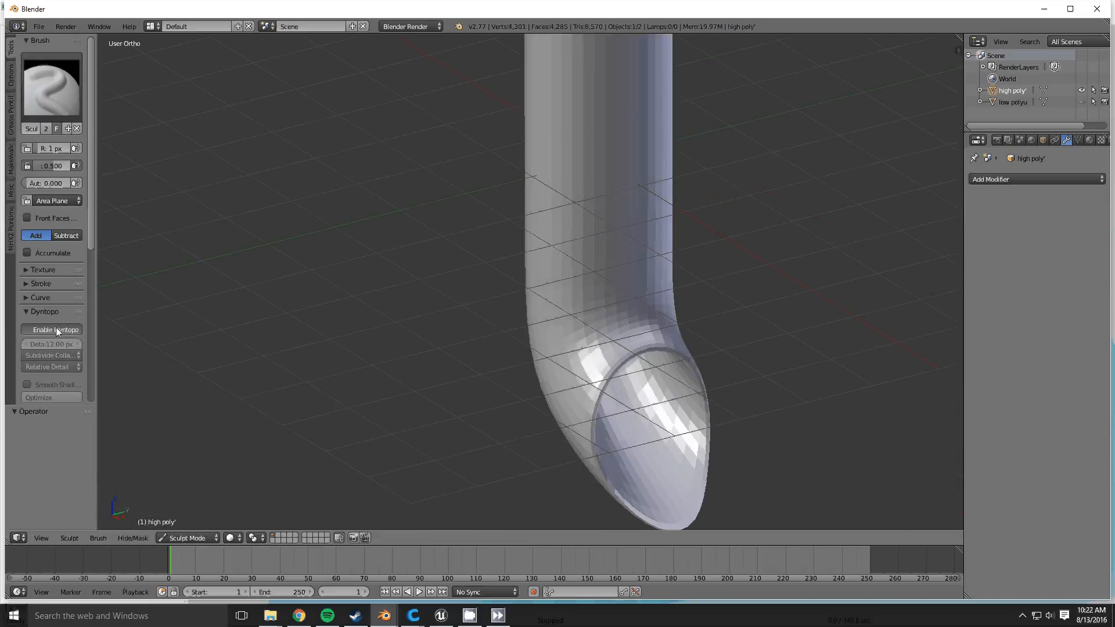
Enable dynamic topology for sculpting and set the brush radius to 19 px
left_click(57, 330)
scroll(562, 437, "up", 4)
key("f")
key("KP_1")
Sculpt a raised weld seam around the joint at the drain pipe's lower bend
left_click_drag(508, 370, 473, 399)
scroll(474, 400, "up", 6)
left_click_drag(552, 302, 490, 417)
mouse_move(491, 417)
middle_mouse_down()
mouse_move(724, 481)
mouse_move(604, 400)
mouse_move(535, 323)
middle_mouse_up()
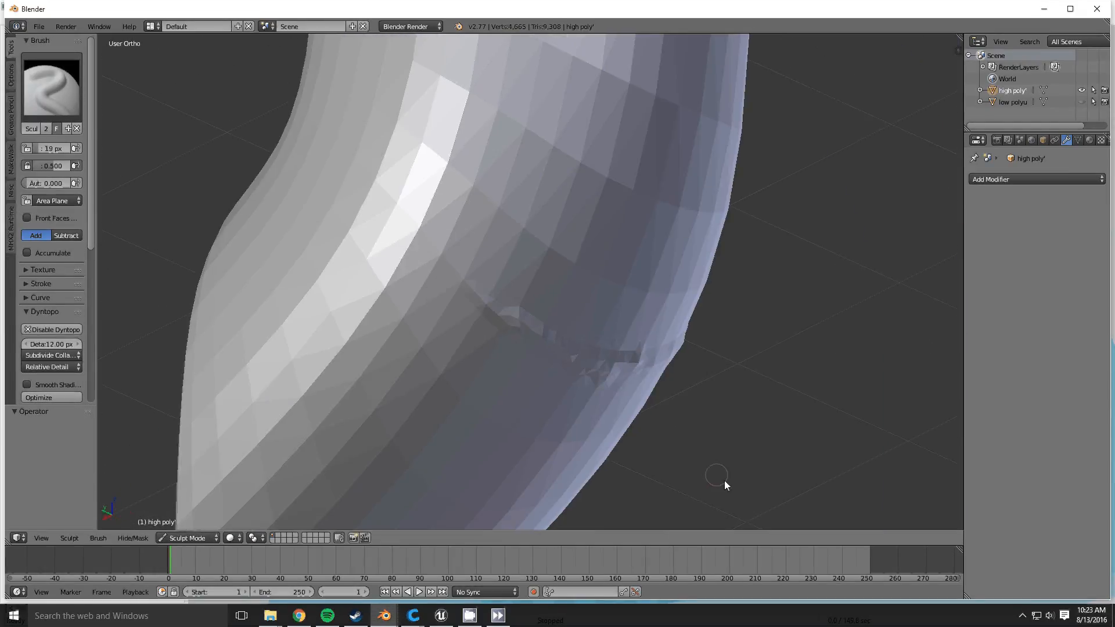
left_click_drag(307, 241, 536, 323)
scroll(535, 323, "down", 8)
mouse_move(535, 323)
middle_mouse_down()
mouse_move(489, 445)
mouse_move(500, 318)
middle_mouse_up()
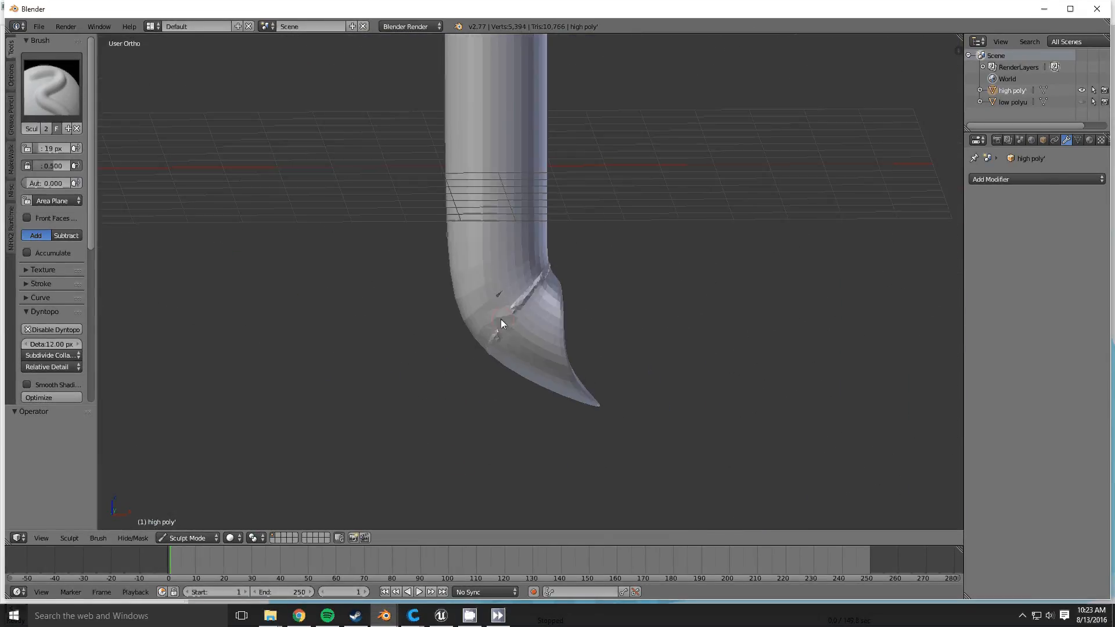
Sculpt a raised vertical weld seam along the length of the pipe, undoing one stroke and brushing over it again
scroll(500, 319, "up", 8)
left_click_drag(396, 467, 329, 140)
left_click_drag(460, 264, 451, 133)
scroll(75, 345, "down", 9)
key("ctrl+z")
left_click_drag(385, 336, 383, 225)
middle_click_drag(383, 225, 455, 499, "shift")
left_click_drag(455, 499, 458, 75)
mouse_move(459, 76)
middle_mouse_down()
mouse_move(483, 175)
mouse_move(542, 301)
middle_mouse_up()
left_click_drag(543, 302, 523, 87)
scroll(491, 395, "down", 12)
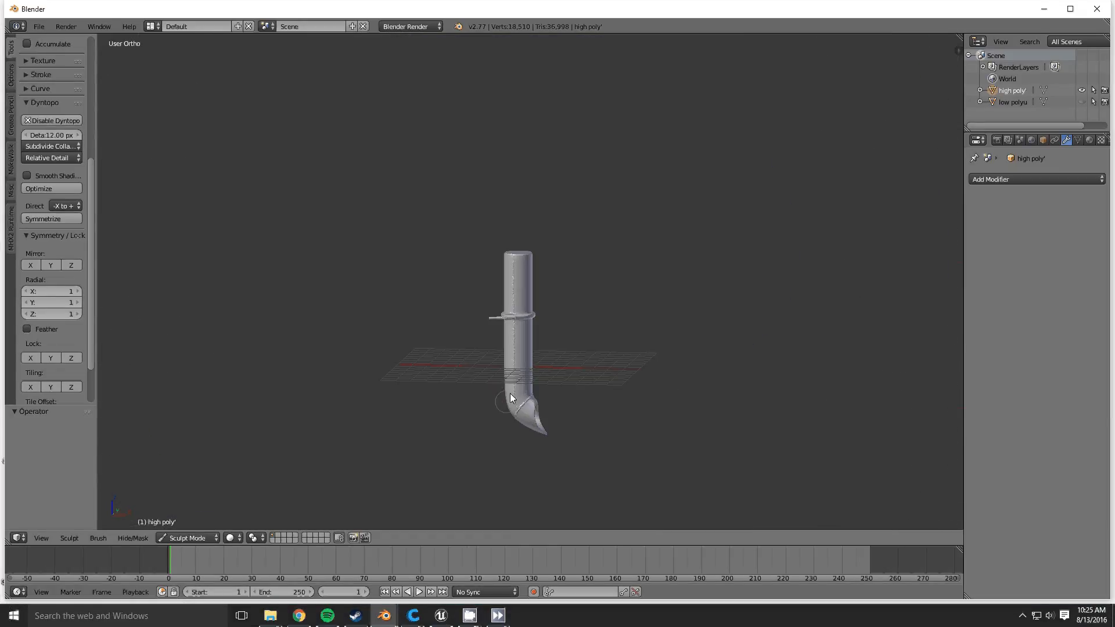
Switch the sculpted high poly' pipe from Sculpt Mode back to Object Mode
mouse_move(590, 403)
middle_mouse_down()
mouse_move(391, 303)
mouse_move(497, 367)
mouse_move(476, 409)
mouse_move(511, 313)
mouse_move(563, 315)
mouse_move(546, 377)
mouse_move(583, 360)
mouse_move(580, 331)
mouse_move(598, 393)
mouse_move(584, 417)
mouse_move(497, 389)
mouse_move(645, 468)
mouse_move(482, 304)
mouse_move(550, 306)
middle_mouse_up()
scroll(545, 377, "up", 7)
key("Tab")
key("Tab")
scroll(549, 306, "up", 4)
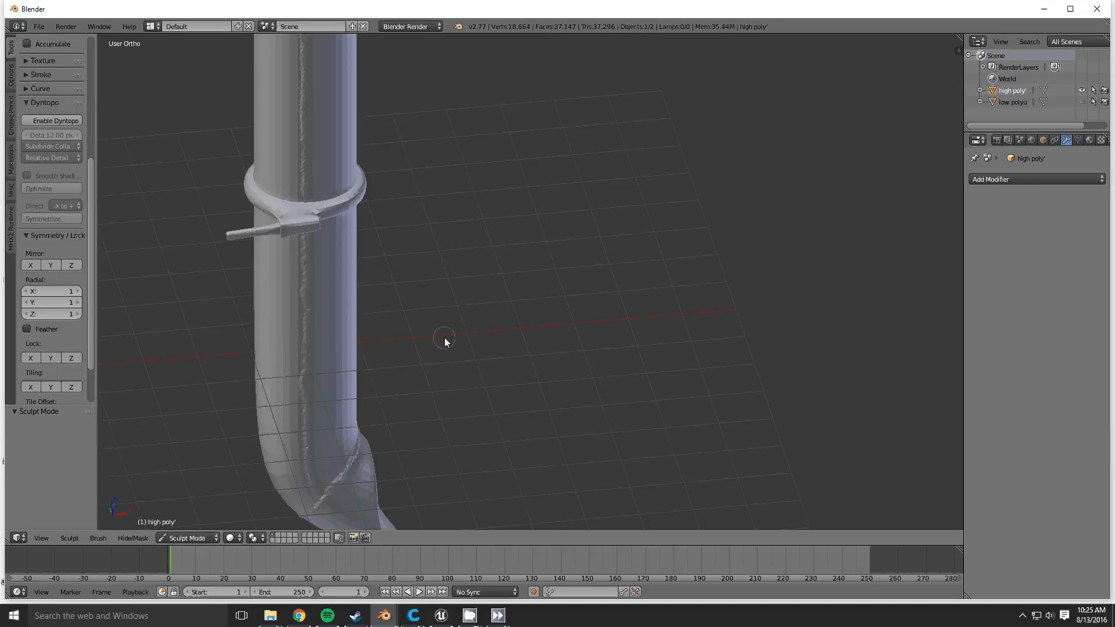
key("Tab")
key("Tab")
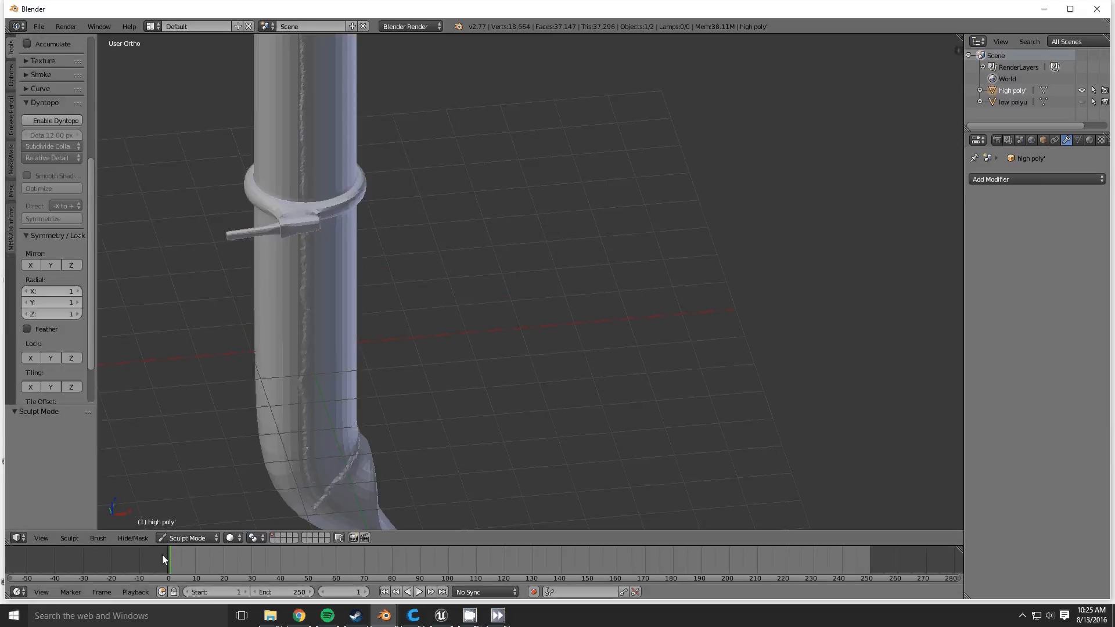
left_click(185, 537)
left_click(192, 525)
Add a Subdivision Surface modifier to the sculpted high poly' pipe and set its view subdivisions to 2
mouse_move(199, 513)
middle_mouse_down()
mouse_move(432, 369)
mouse_move(935, 169)
middle_mouse_up()
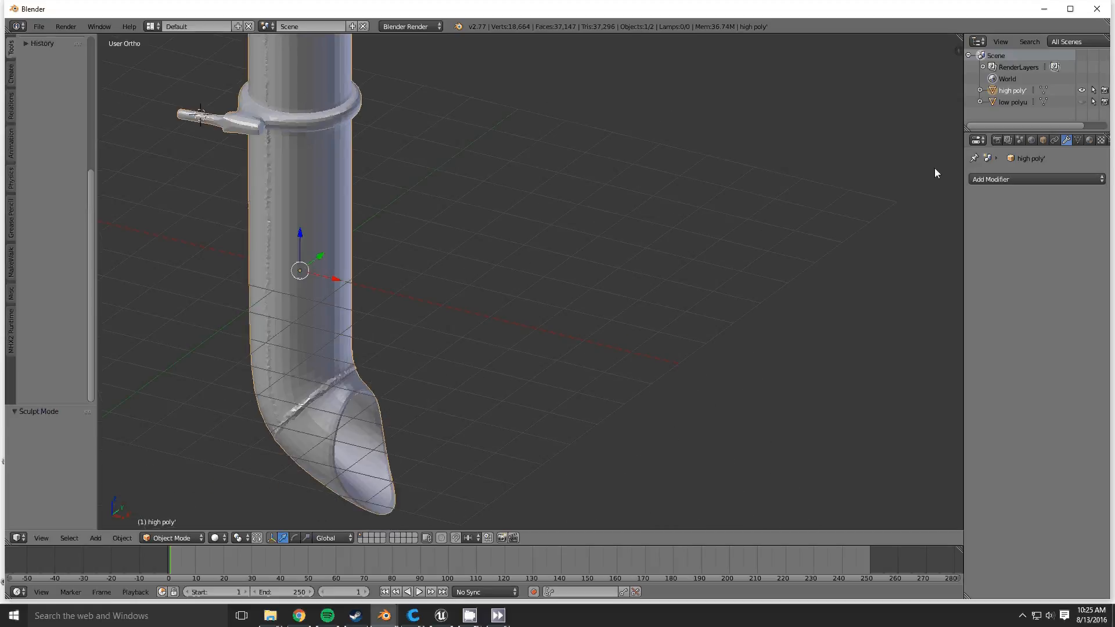
middle_click_drag(483, 221, 497, 229)
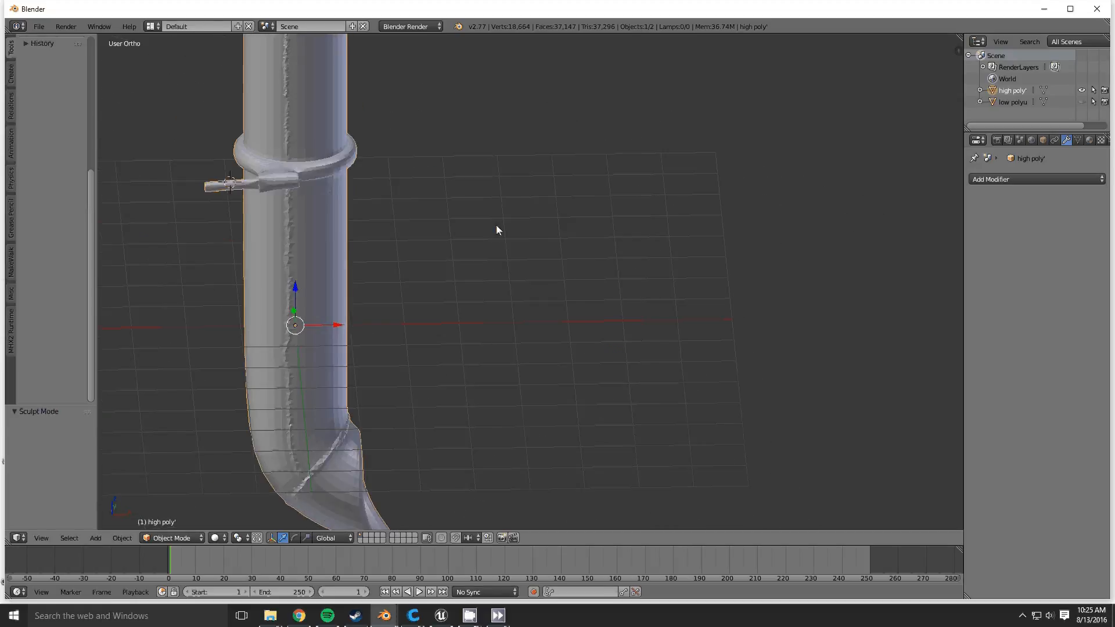
left_click(1022, 178)
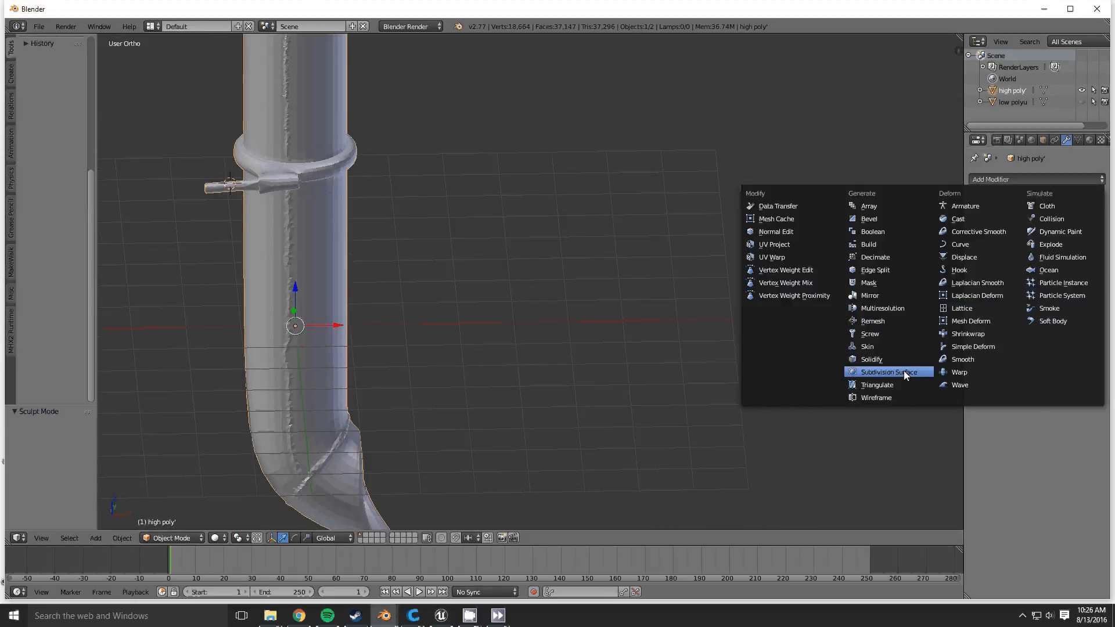
left_click(888, 371)
left_click(1023, 259)
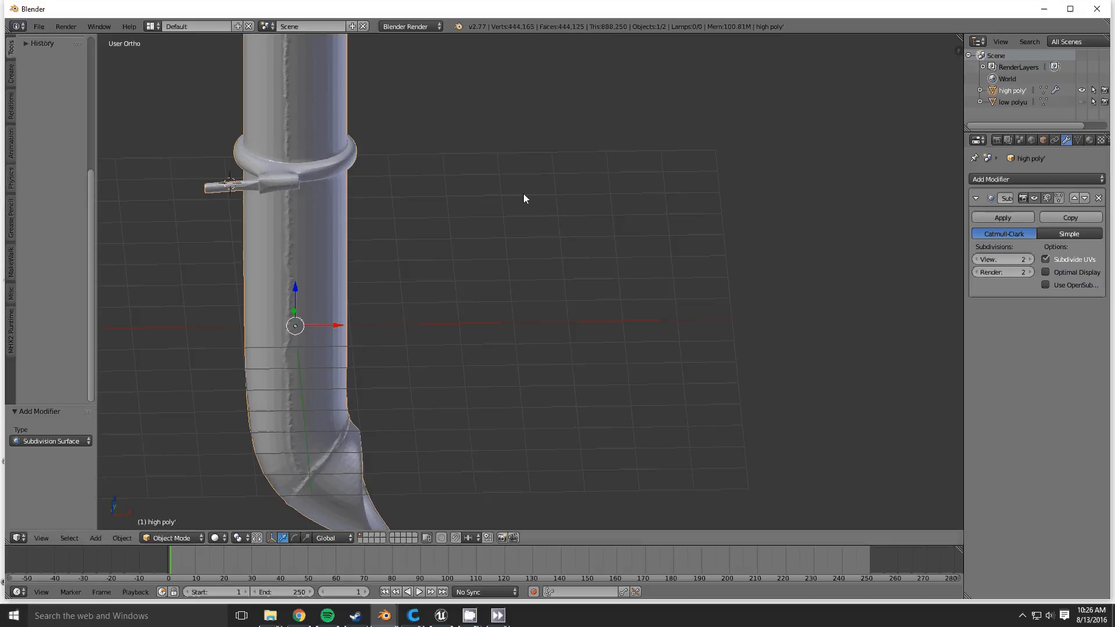
middle_click_drag(524, 194, 442, 203)
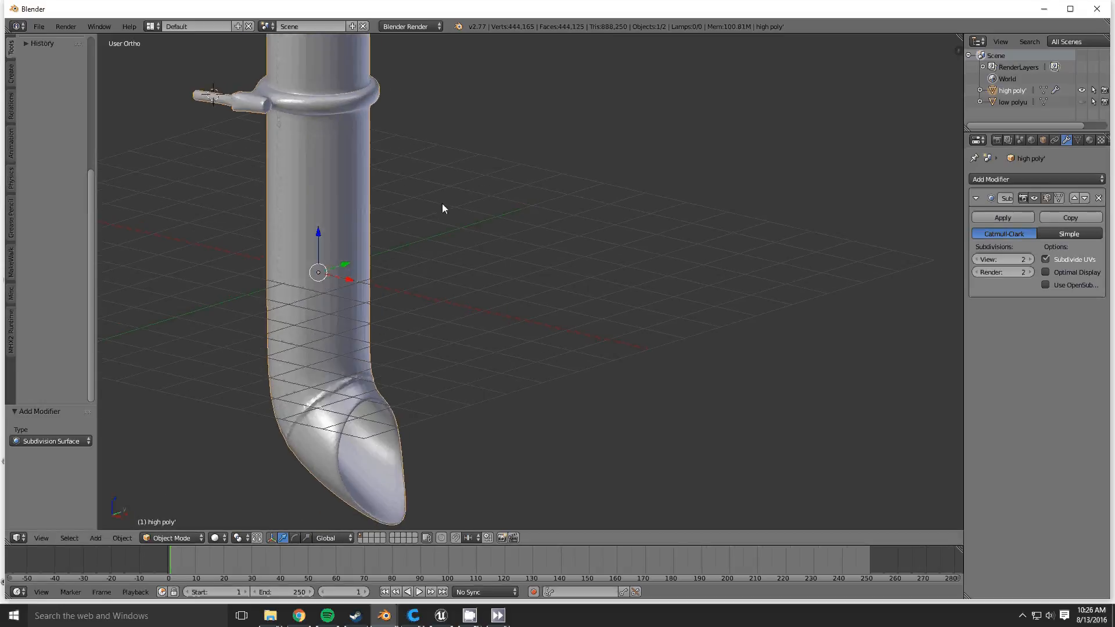
Set the modifier's view subdivisions to 1 and apply the Subdivision Surface to the high poly' pipe
left_click(978, 259)
middle_click_drag(523, 251, 569, 231)
scroll(569, 231, "up", 1)
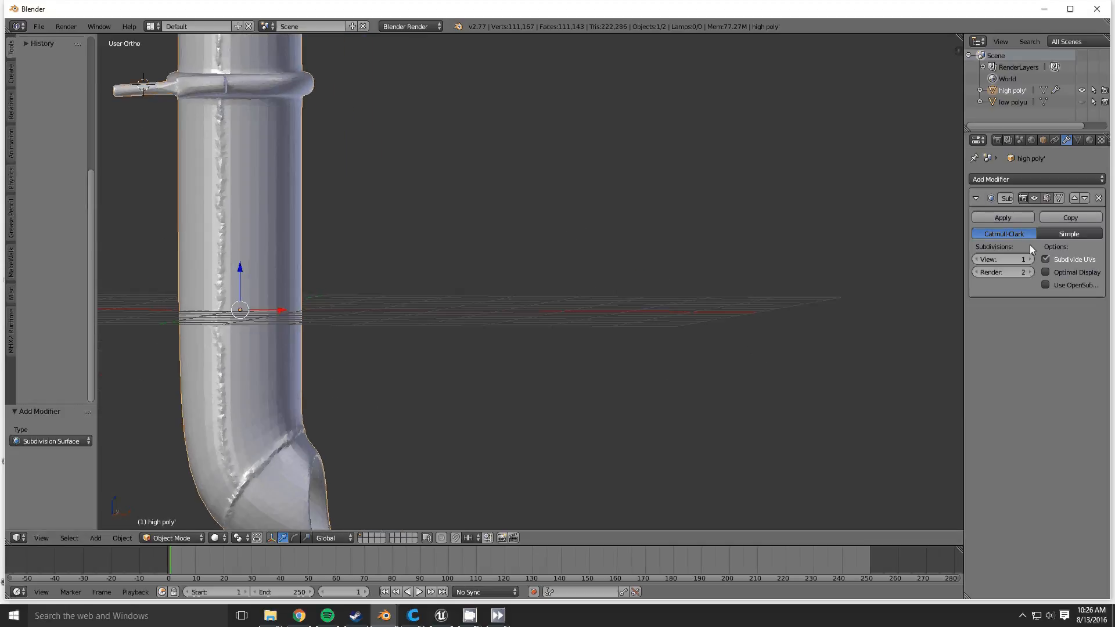
left_click(1003, 217)
scroll(409, 281, "down", 4)
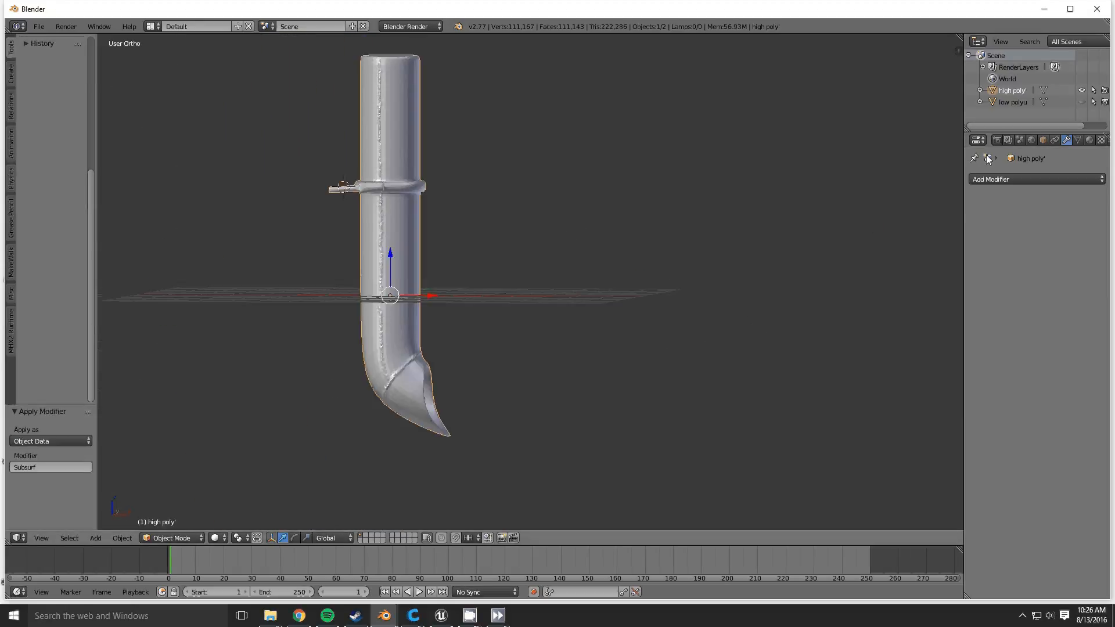
Make the low polyu object visible and hide the high poly' object
left_click(1082, 102)
middle_click_drag(674, 174, 598, 214)
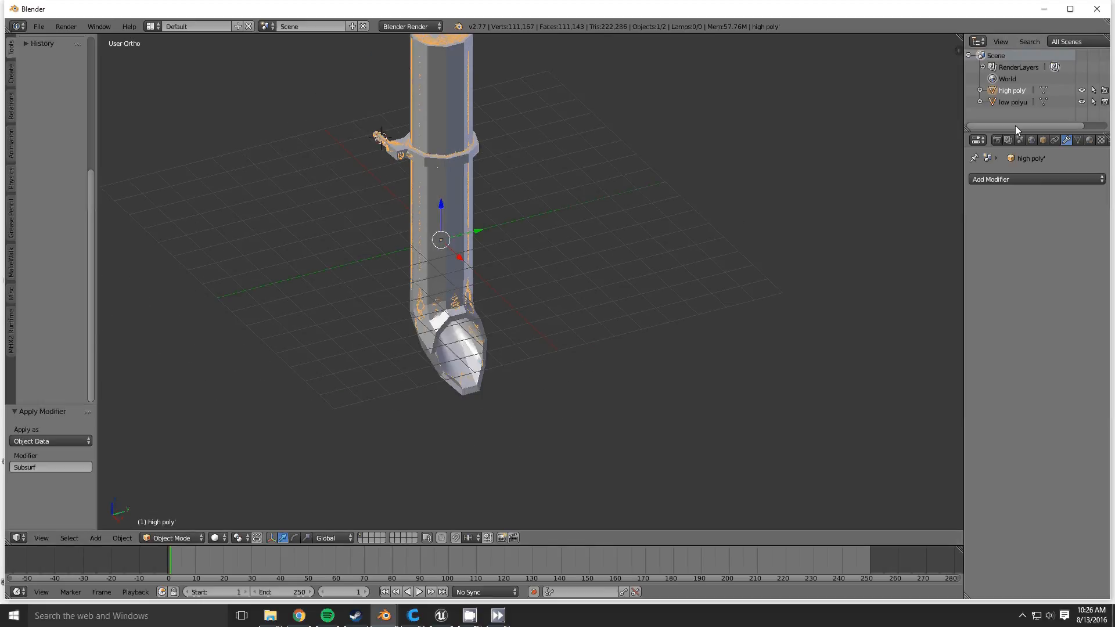
left_click(1081, 90)
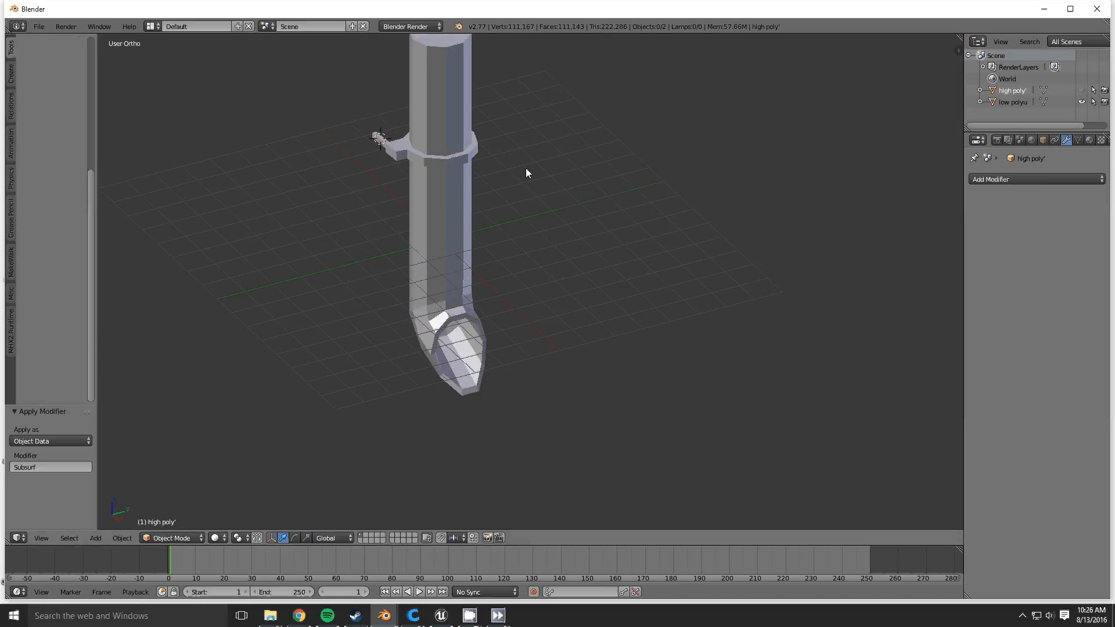
middle_click_drag(525, 168, 477, 208)
Enter Edit Mode on the low polyu pipe and mark the edge loop where the pipe meets the bracket ring as a seam
right_click(477, 208)
key("Tab")
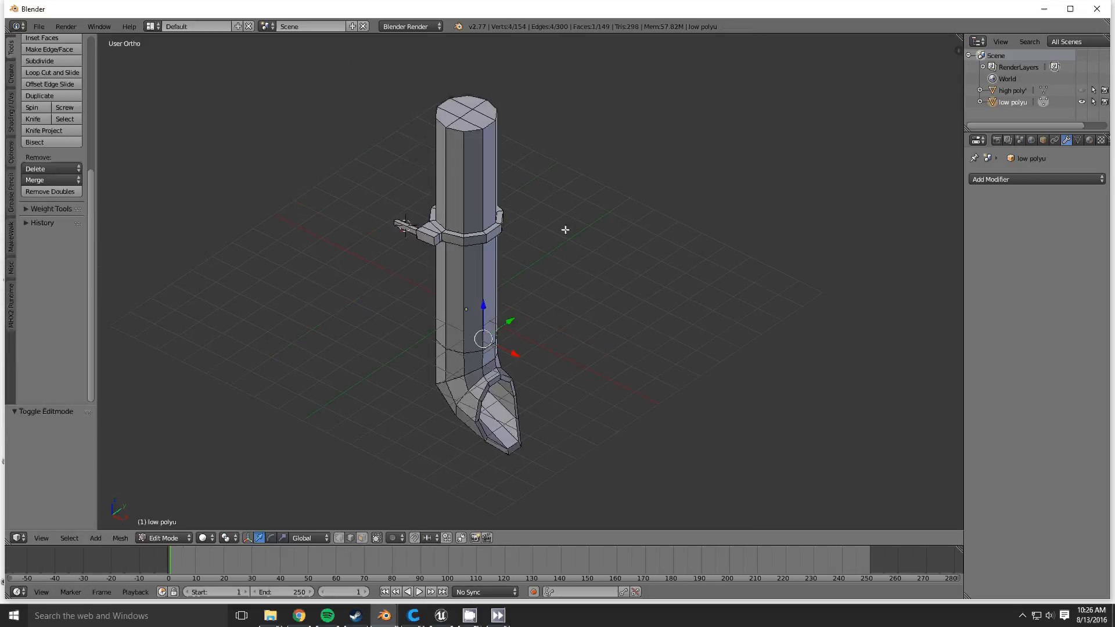
scroll(557, 250, "up", 6)
right_click(355, 212, "alt")
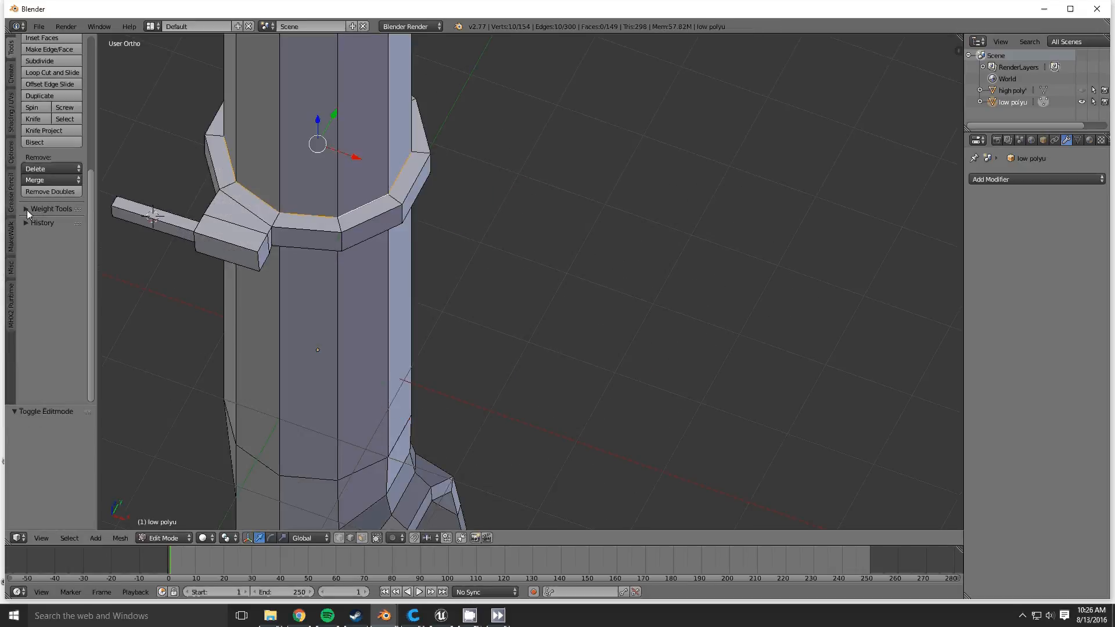
left_click(11, 116)
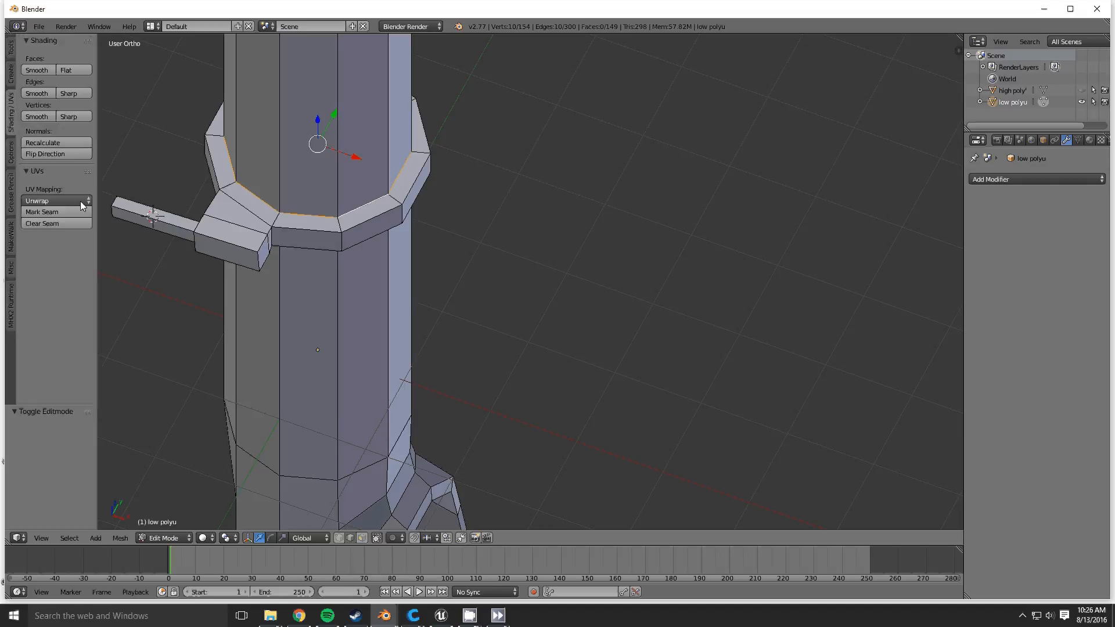
left_click(80, 201)
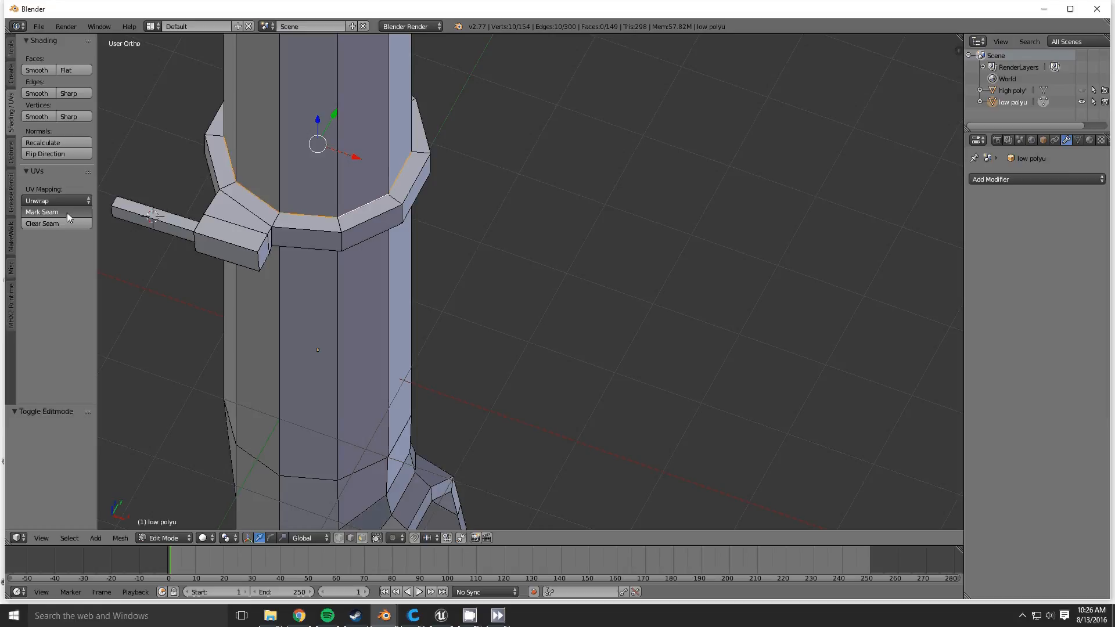
left_click(67, 213)
middle_click_drag(244, 186, 179, 162)
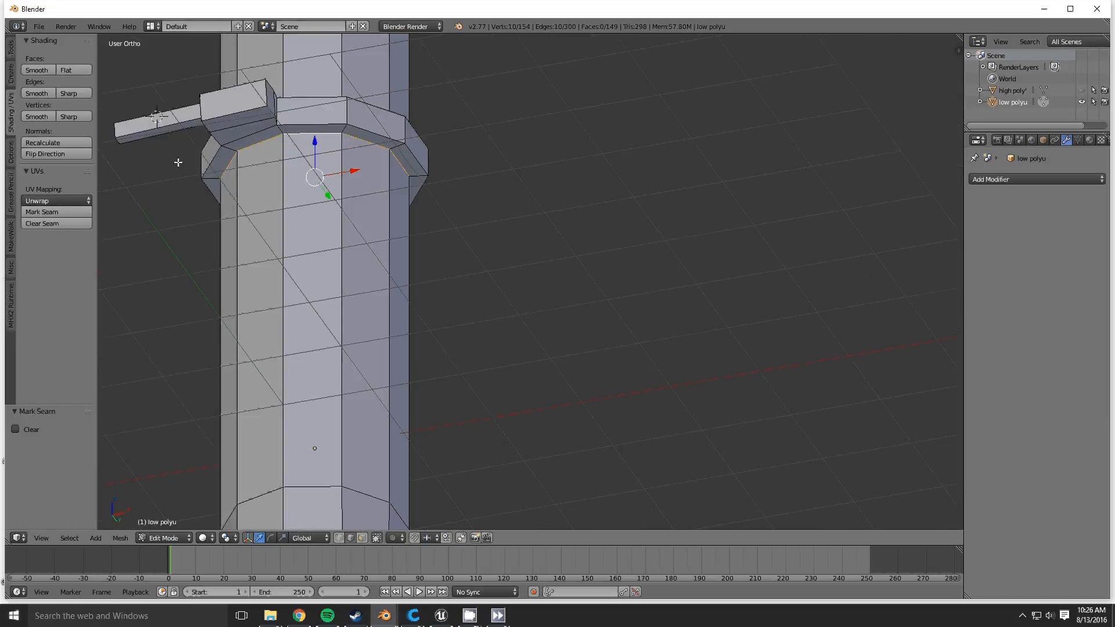
left_click(78, 210)
middle_click_drag(261, 243, 622, 172)
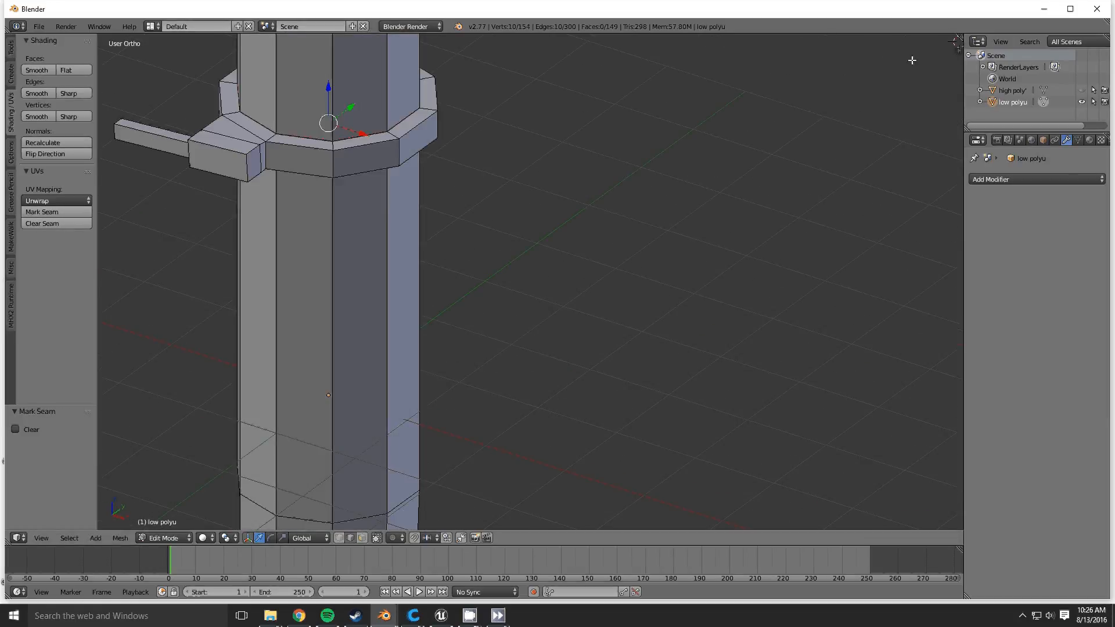
Split the 3D view into two side-by-side areas and turn the new one into a UV/Image Editor
left_click_drag(957, 38, 573, 99)
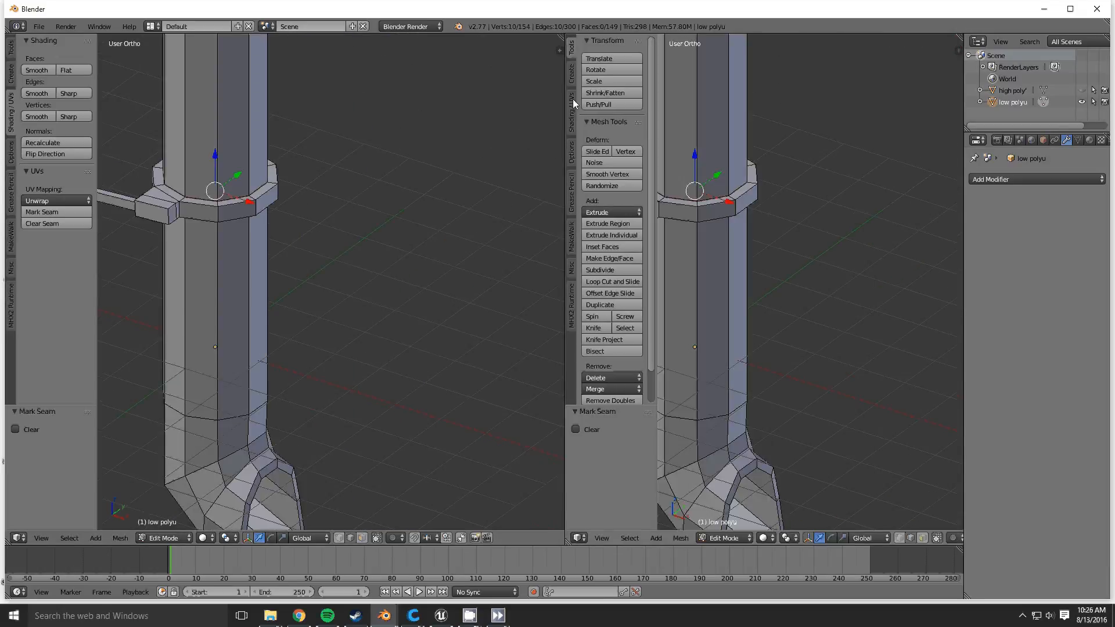
left_click(579, 537)
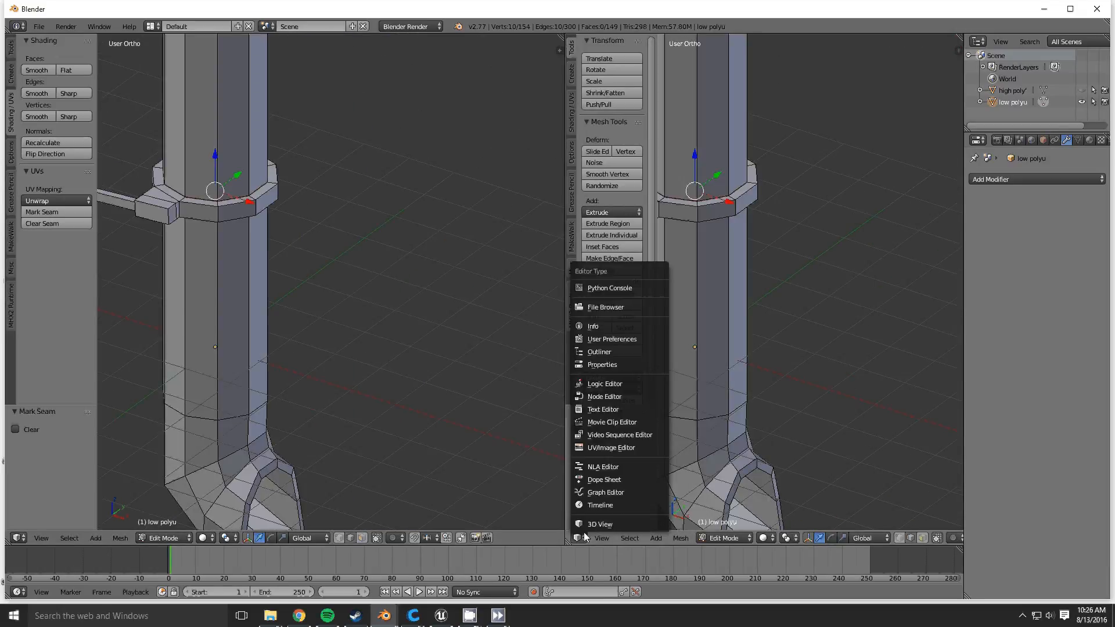
left_click(608, 447)
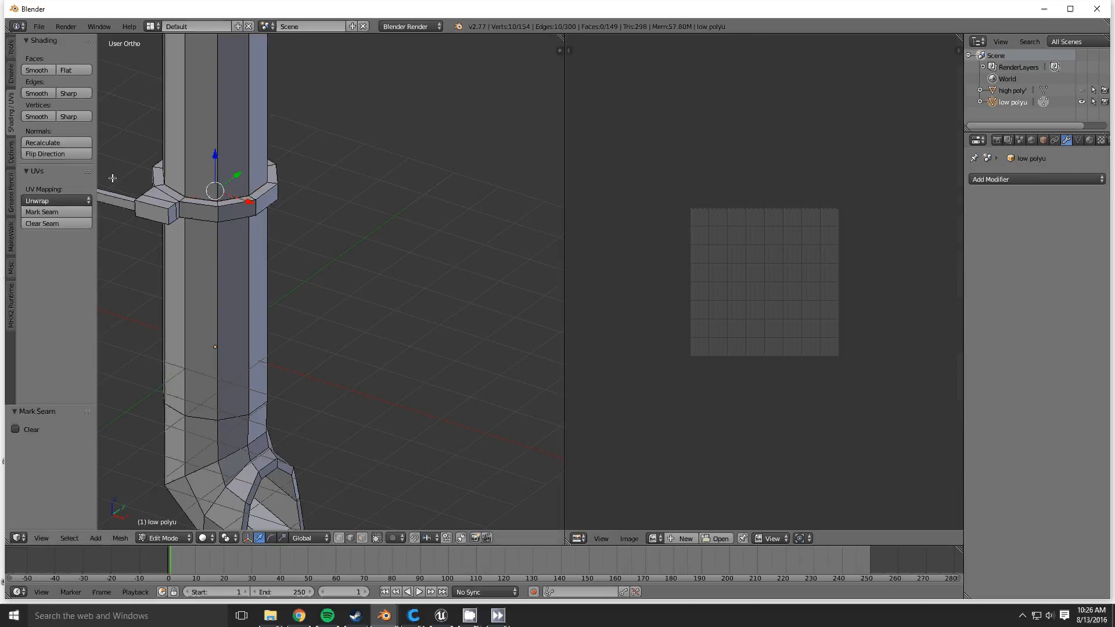
Select the whole low polyu mesh and unwrap it with Smart UV Project at angle limit 66 and island margin 0
key("a")
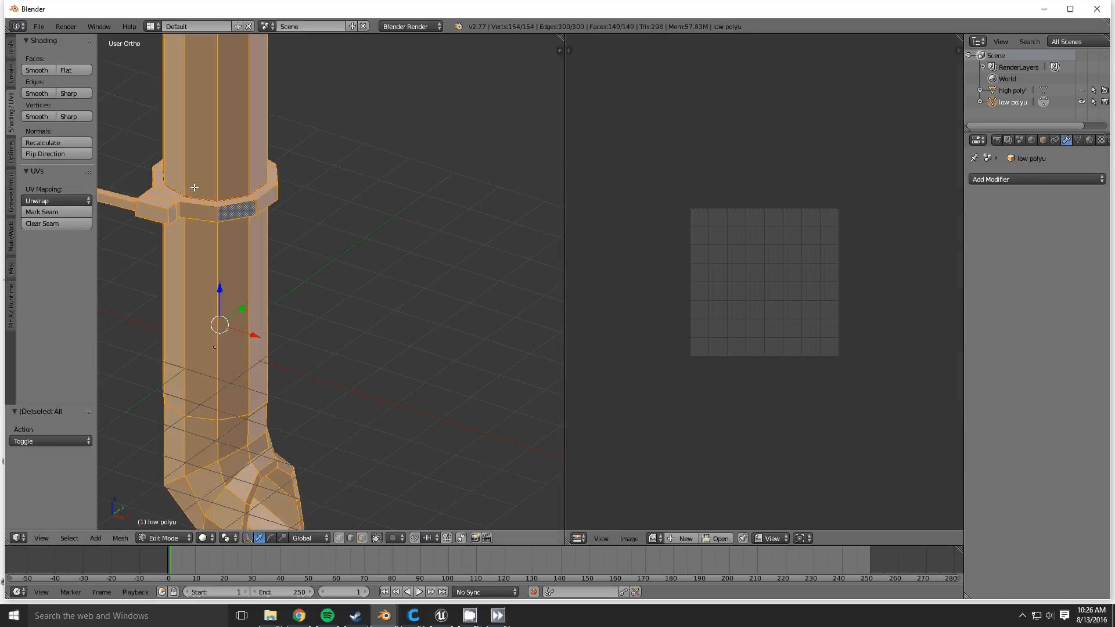
left_click(50, 199)
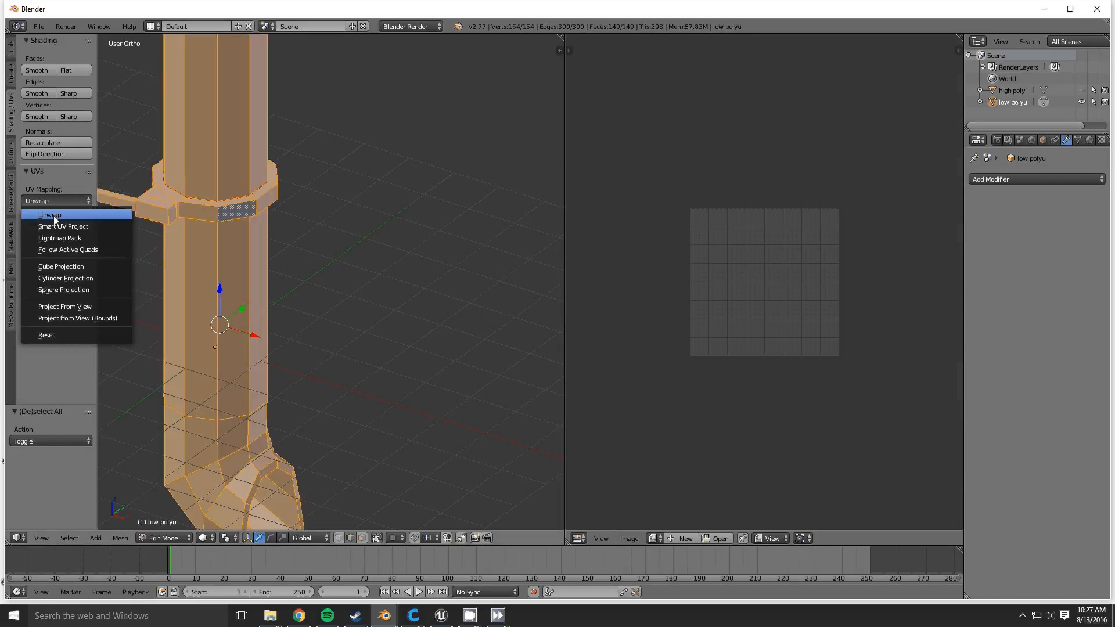
left_click(53, 224)
left_click(86, 309)
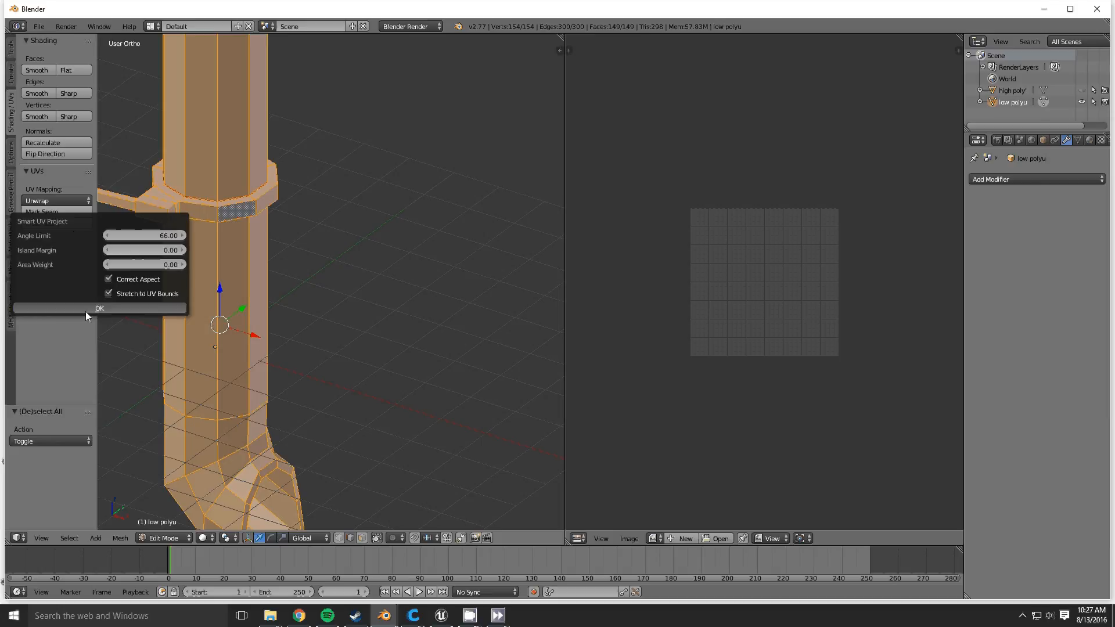
scroll(730, 282, "up", 1)
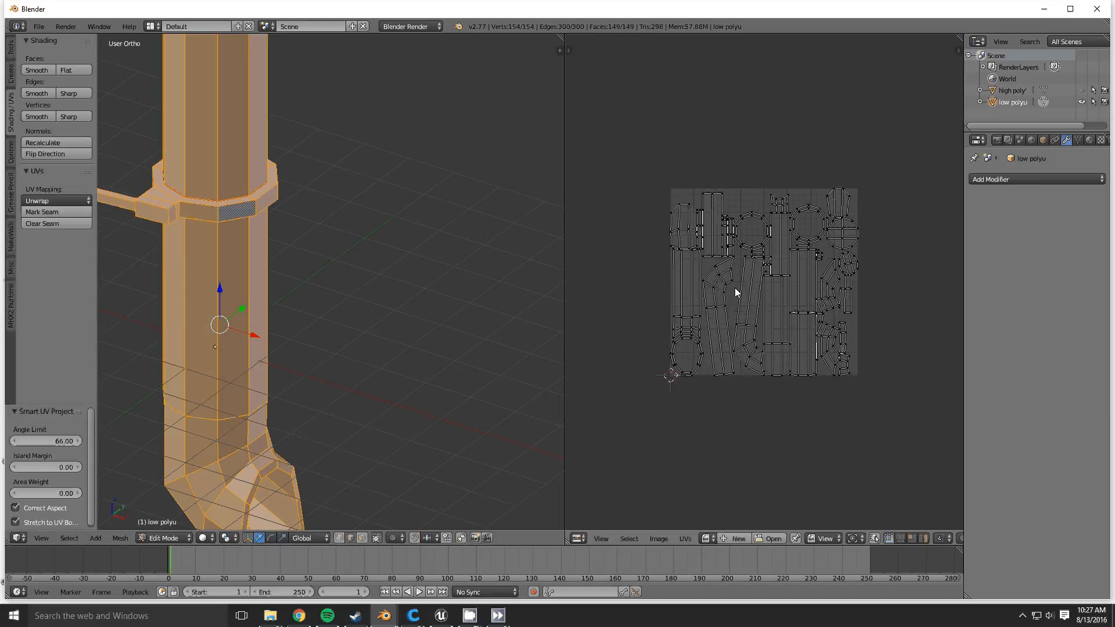
scroll(734, 287, "up", 2)
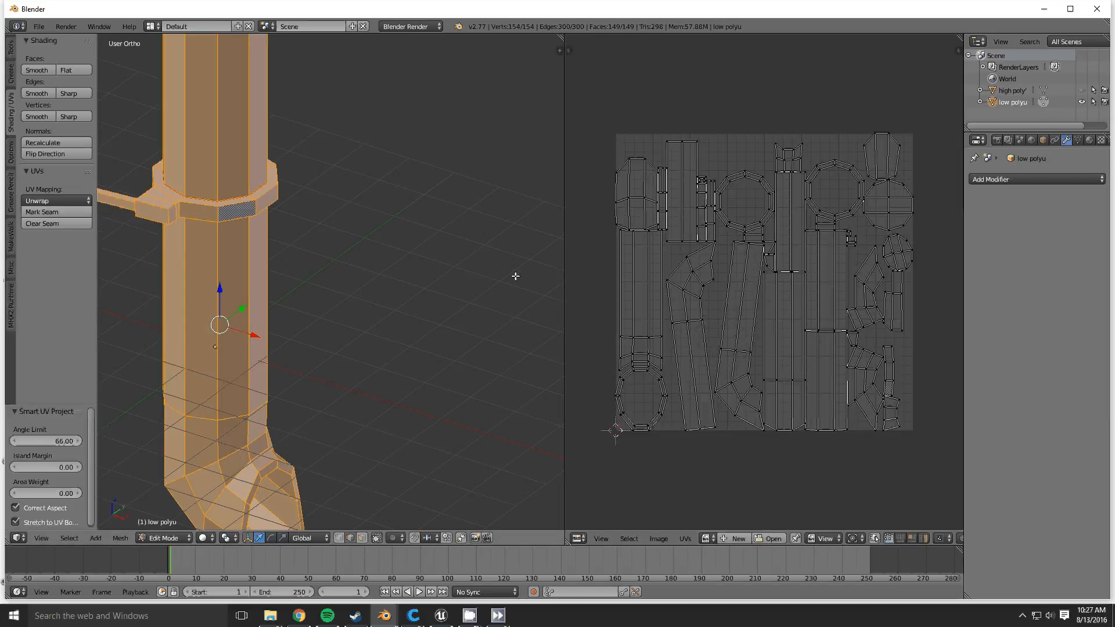
Create a new blank 2048 x 2048 px image named Untitled for the low polyu UV layout
left_click(723, 537)
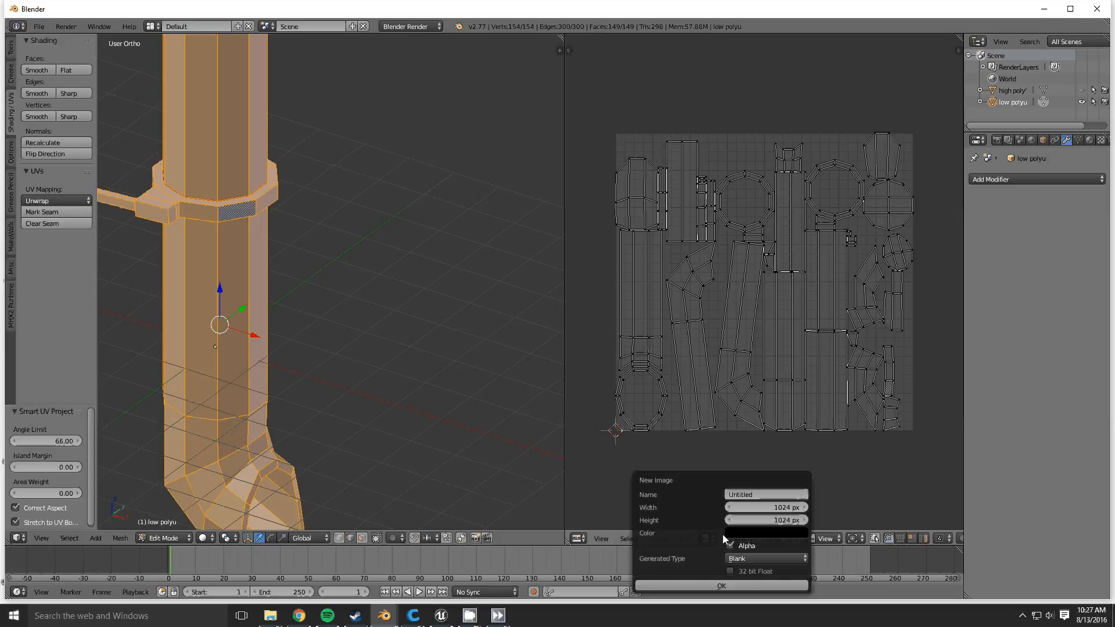
left_click(771, 506)
type("2048")
key("Return")
left_click(767, 520)
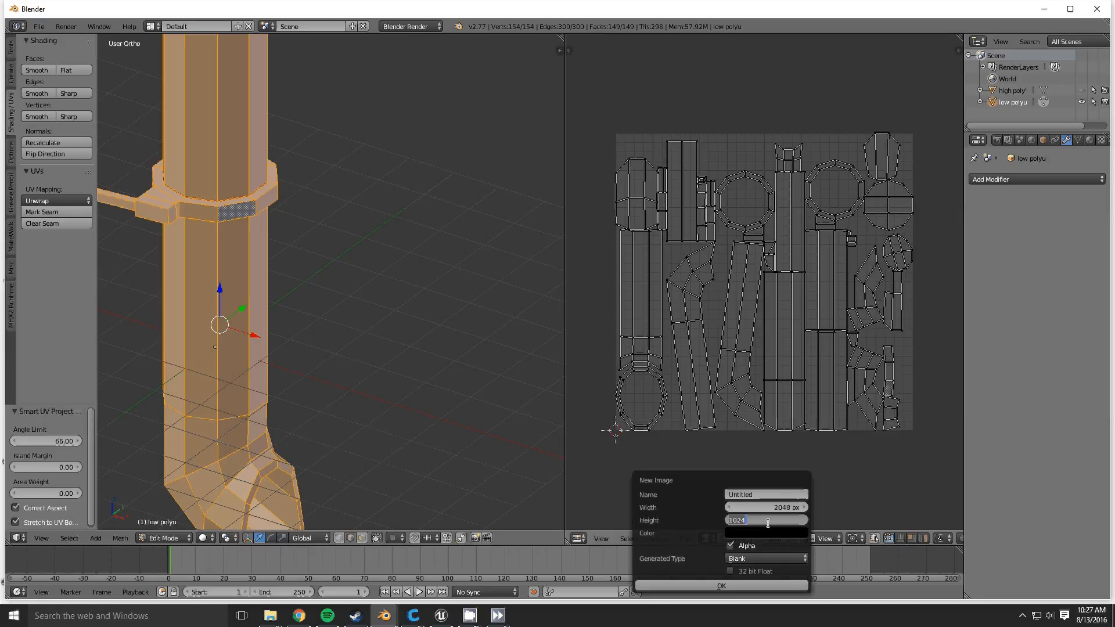
type("2048")
key("Return")
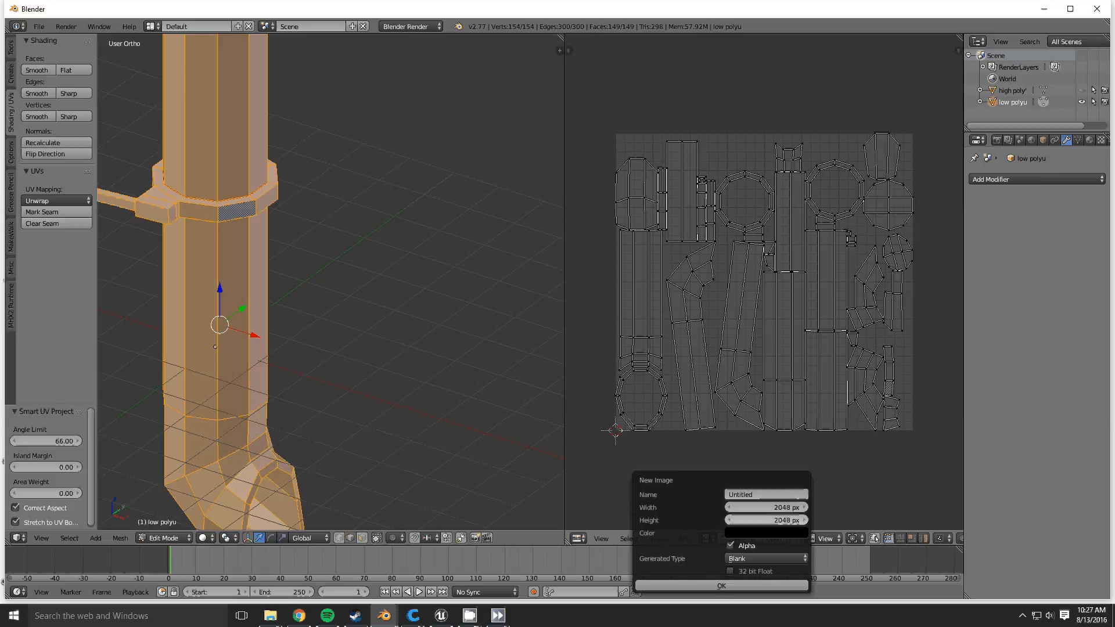
left_click(722, 586)
scroll(709, 354, "down", 12)
scroll(713, 376, "up", 1)
scroll(713, 375, "up", 1)
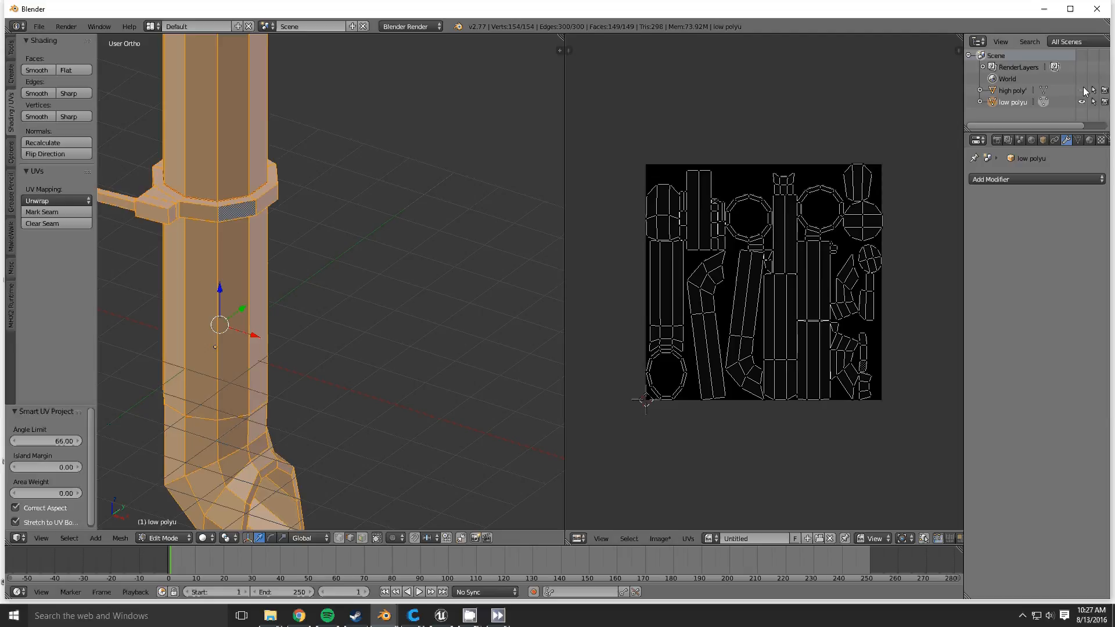
Unhide the high poly' object and return the low polyu pipe to Object Mode
scroll(331, 294, "down", 2)
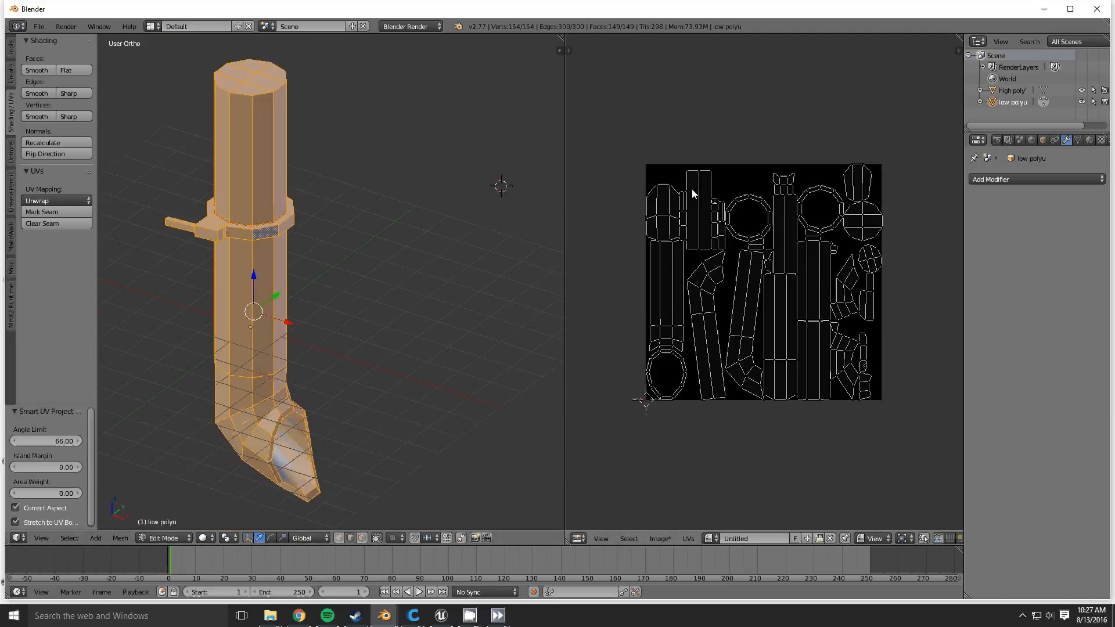
key("Tab")
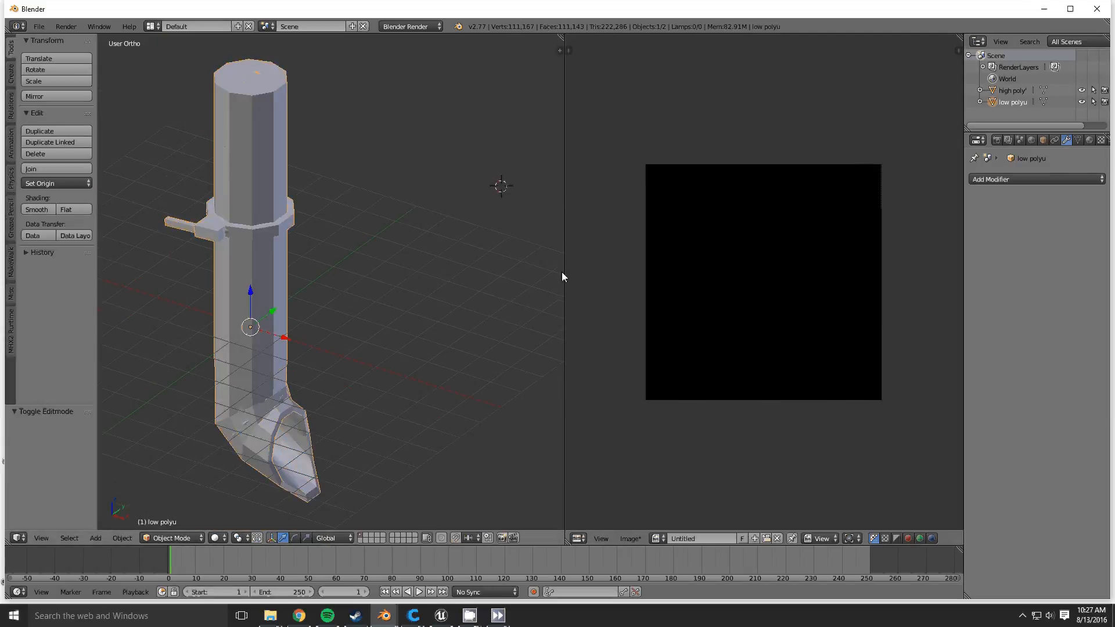
Widen the render settings area, set the bake mode to Normals and enable Selected to Active
left_click_drag(966, 141, 929, 141)
left_click(959, 141)
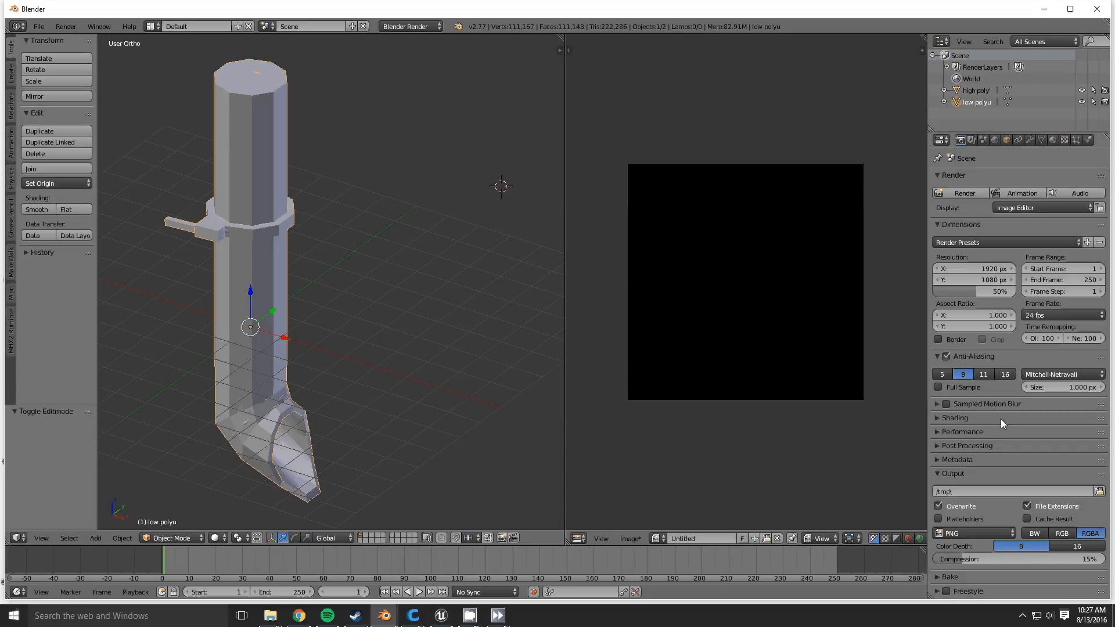
left_click(939, 577)
scroll(966, 564, "down", 4)
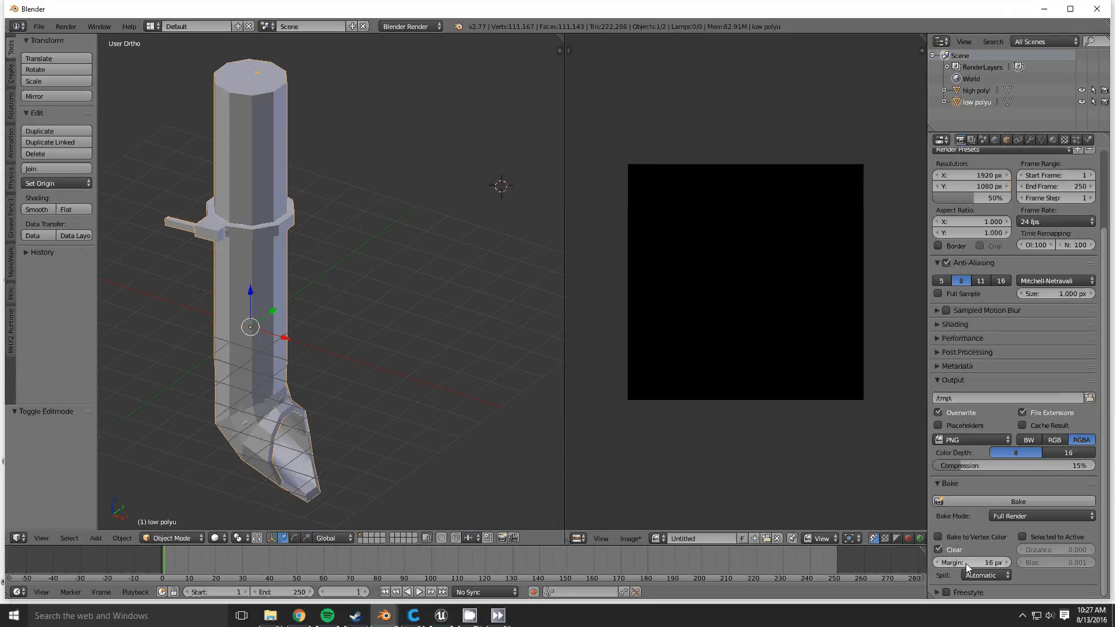
left_click(1020, 518)
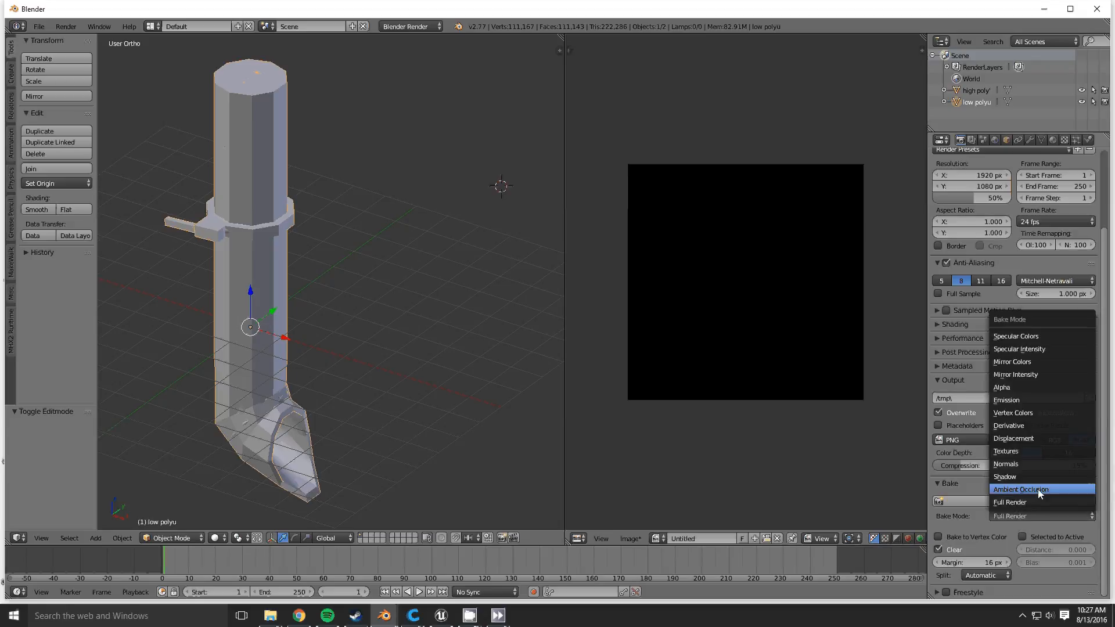
left_click(1054, 464)
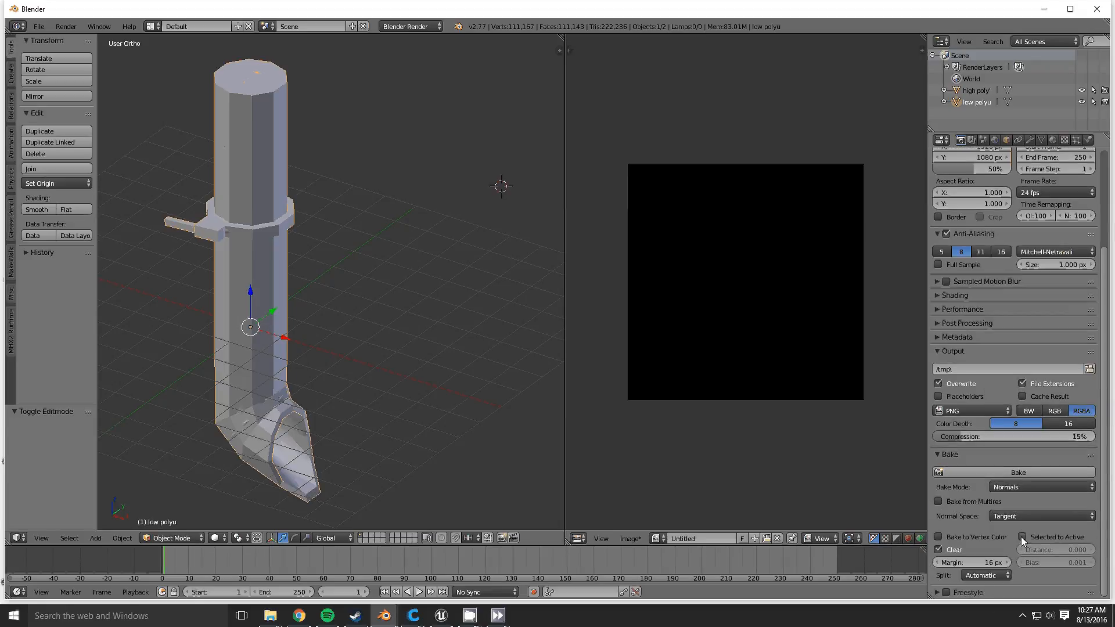
left_click(1022, 537)
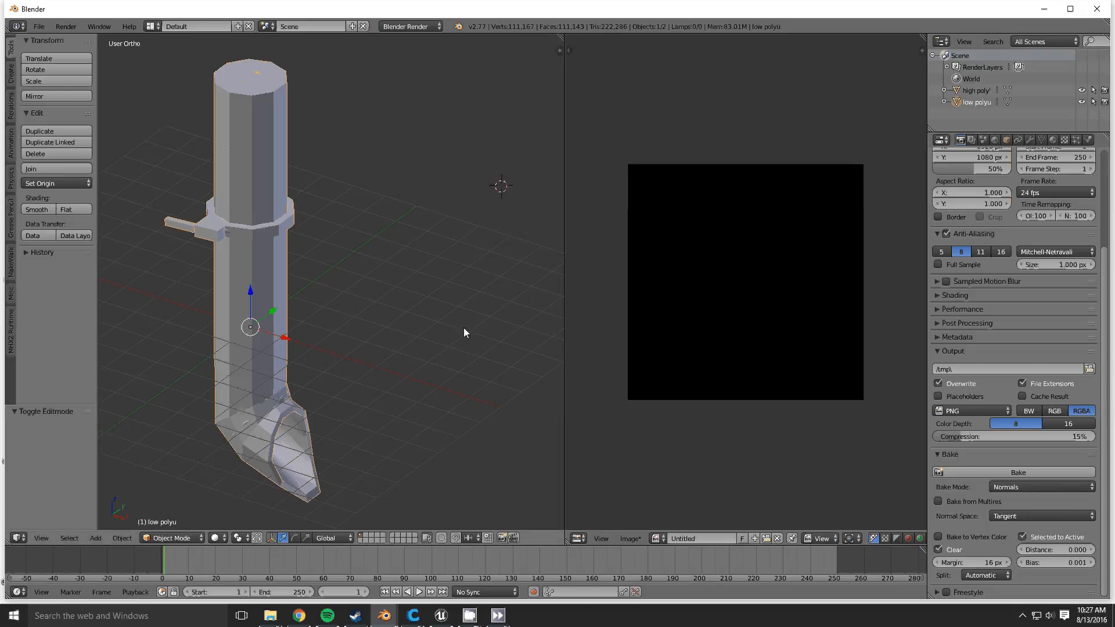
Select both pipe objects with low polyu active and bake the normal map into the image
key("a")
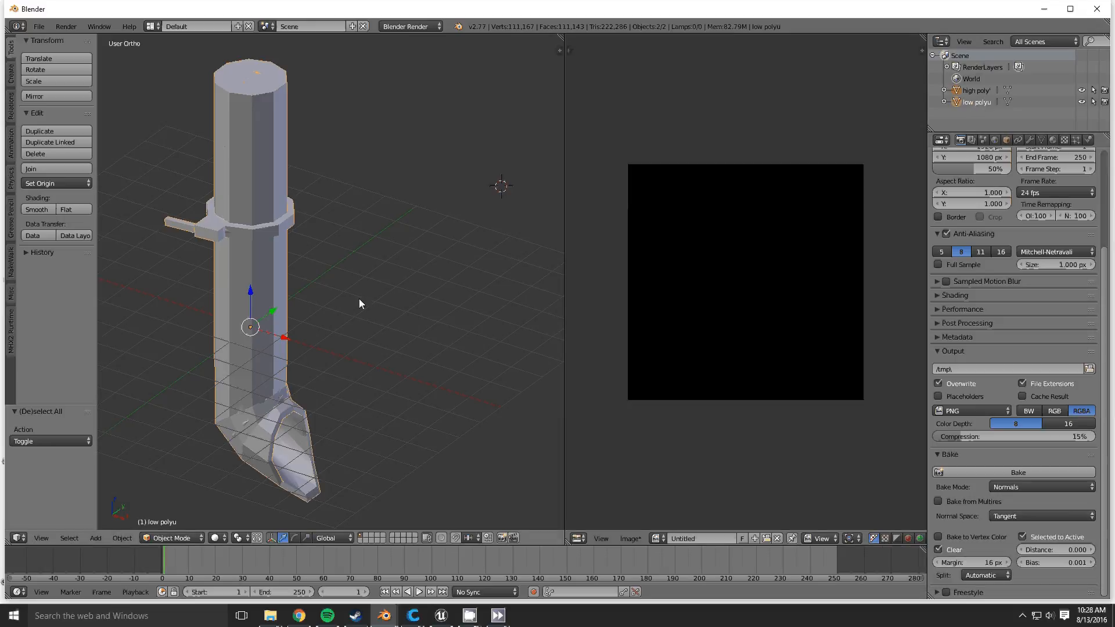
left_click(963, 469)
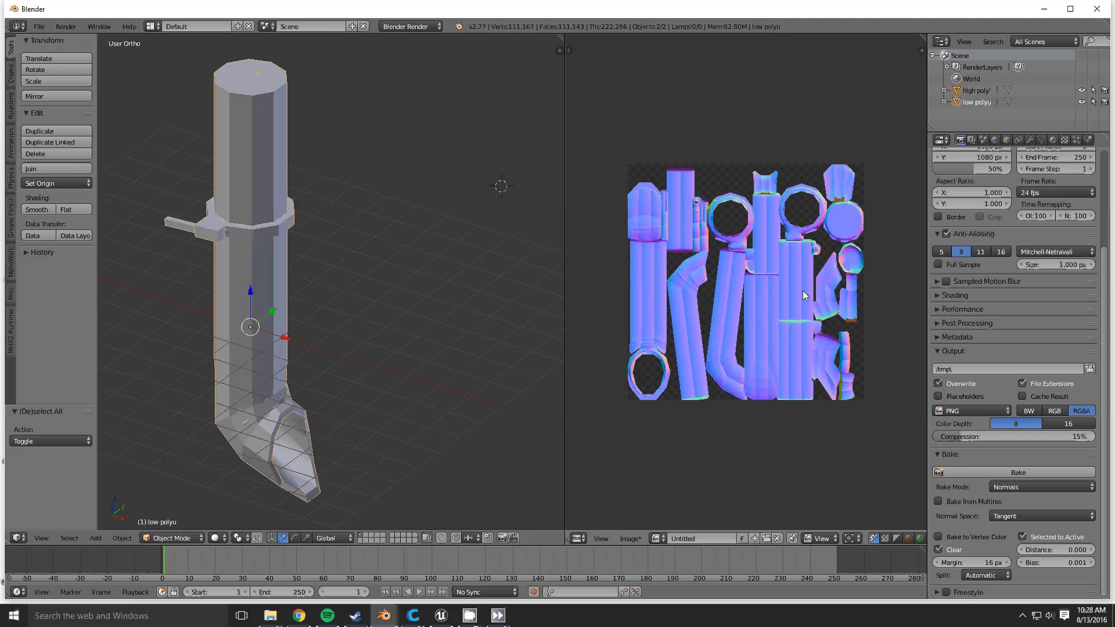
middle_click_drag(802, 295, 768, 301)
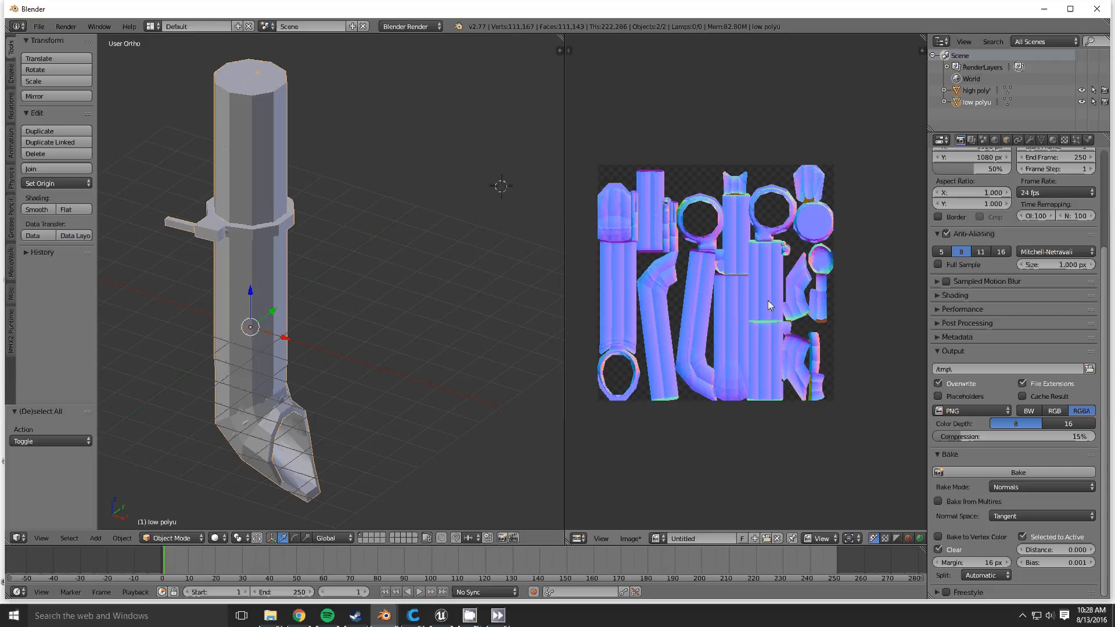
scroll(766, 301, "up", 1)
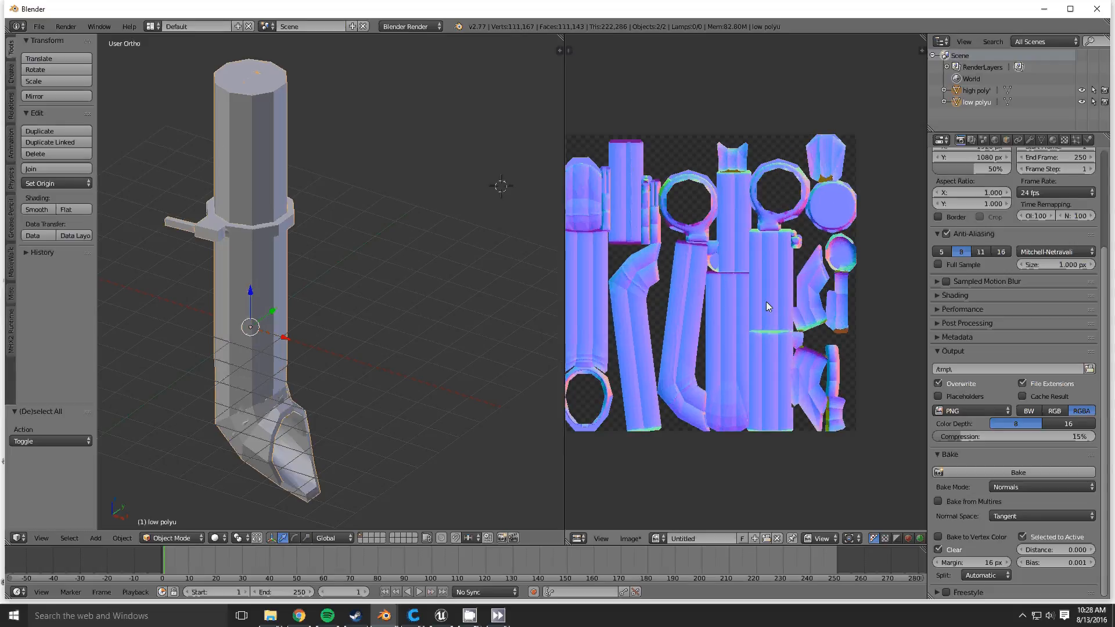
Invert the green channel of the baked normal map and inspect the pipe details up close
left_click(636, 541)
mouse_move(676, 404)
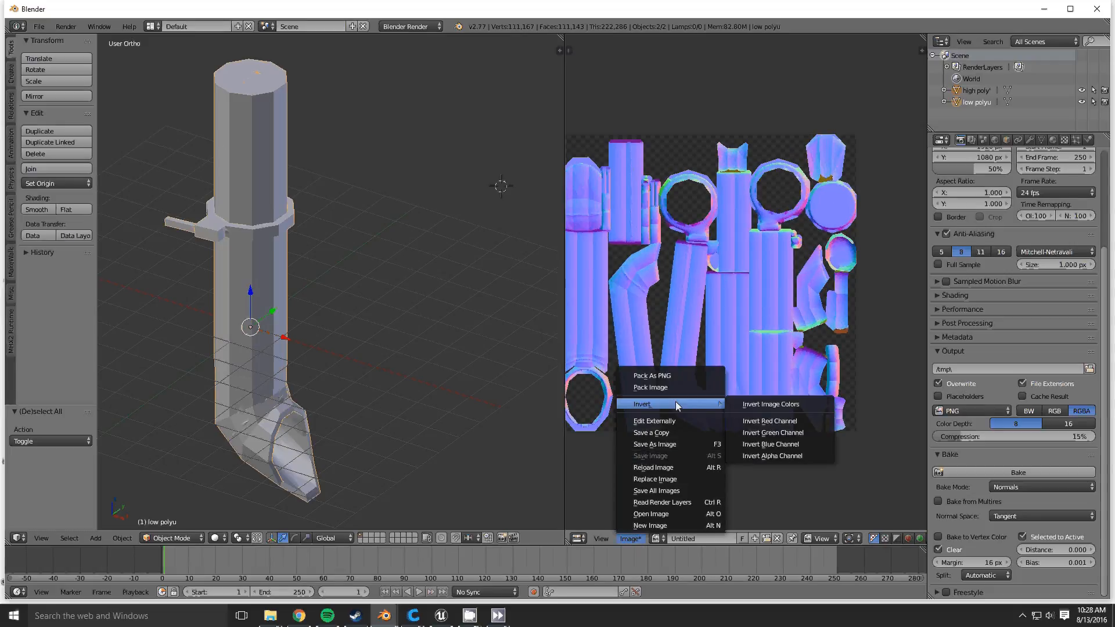
left_click(760, 432)
scroll(699, 391, "down", 2)
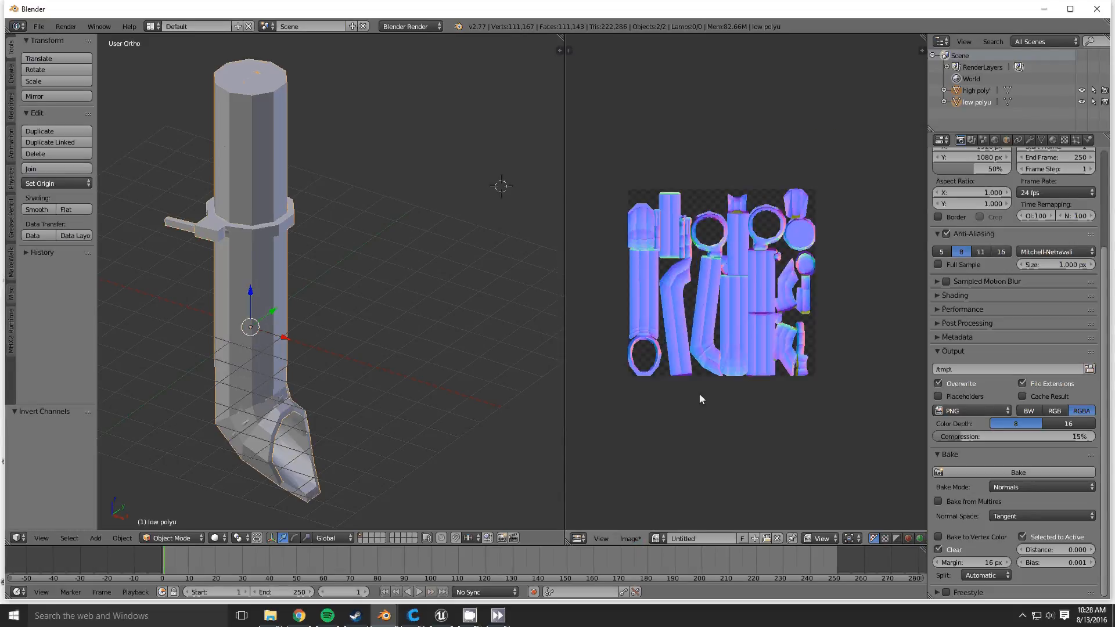
middle_click_drag(700, 391, 744, 437)
scroll(712, 402, "up", 5)
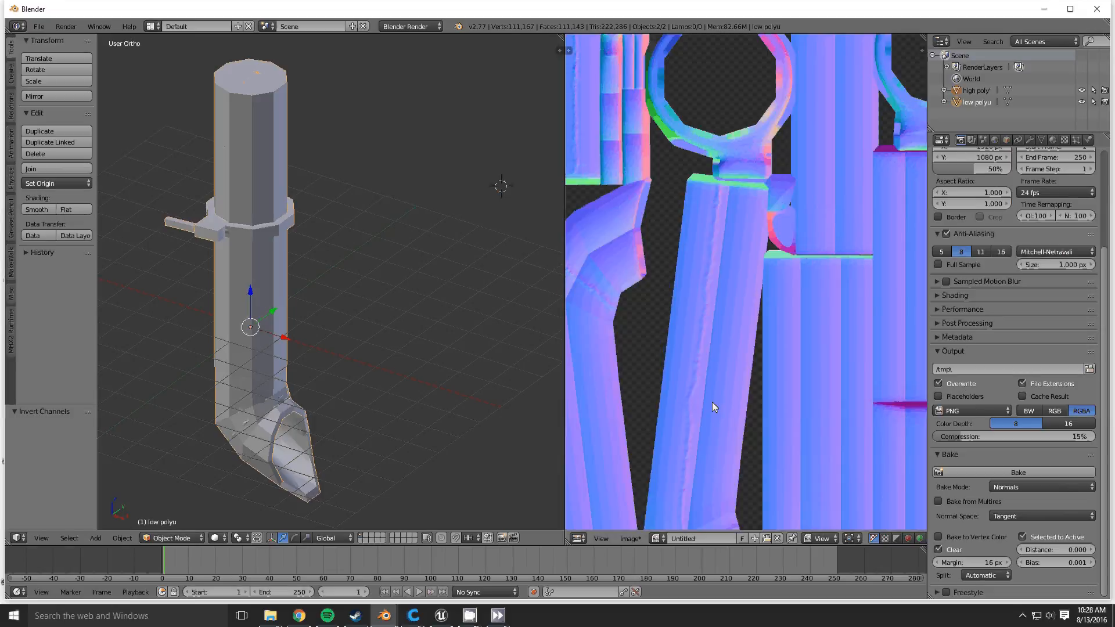
scroll(712, 402, "down", 3)
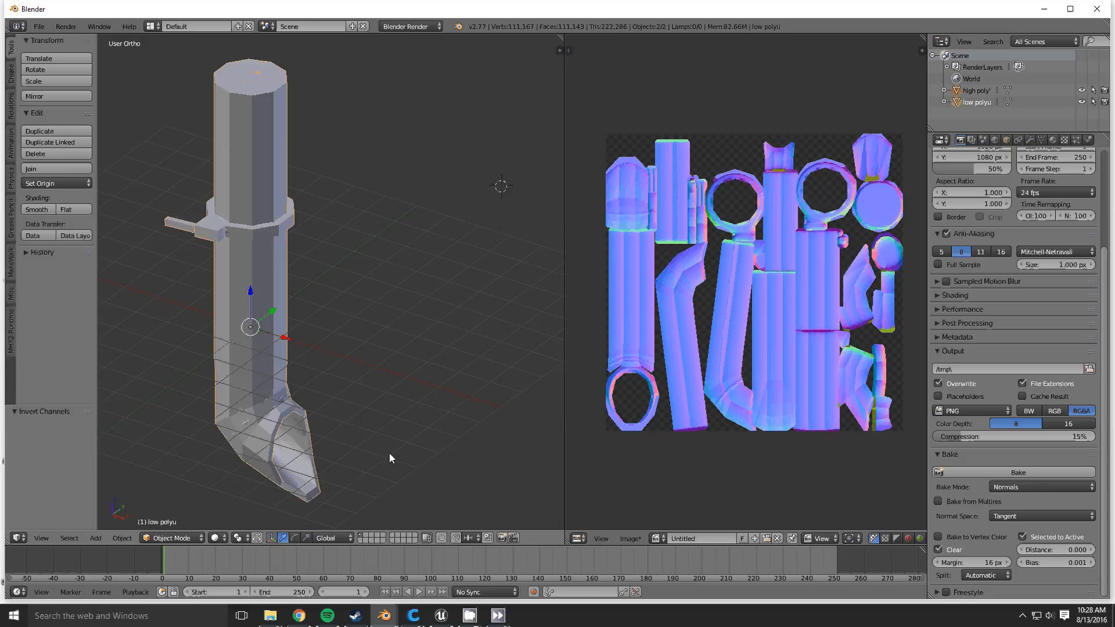
mouse_move(469, 616)
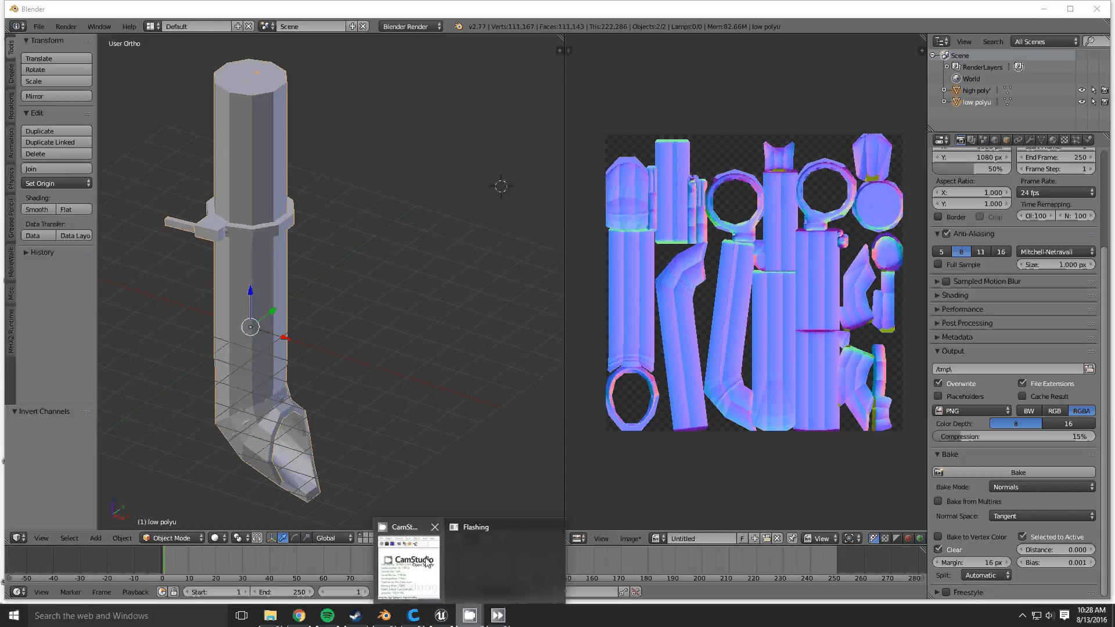